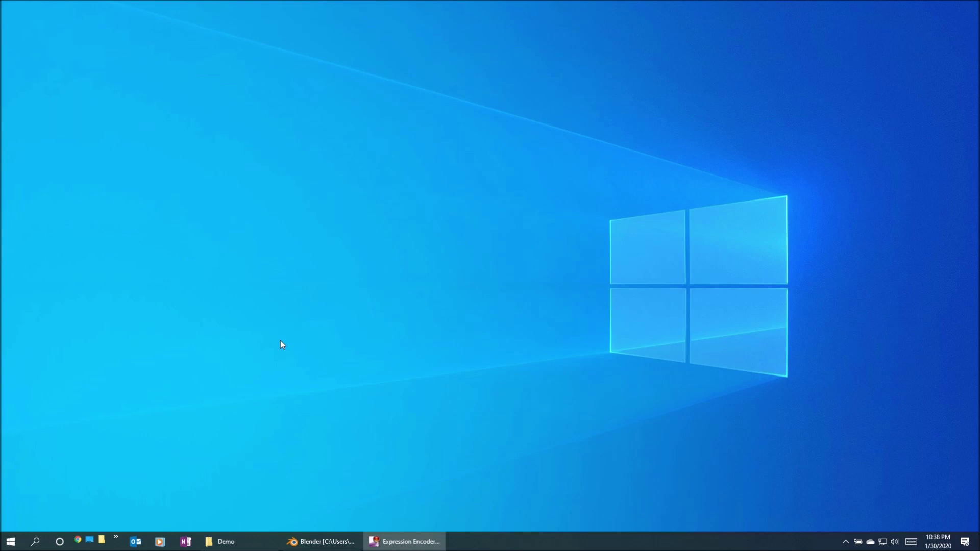
# Step: Restore the Demo File Explorer window from the taskbar
pyautogui.click(223, 541)
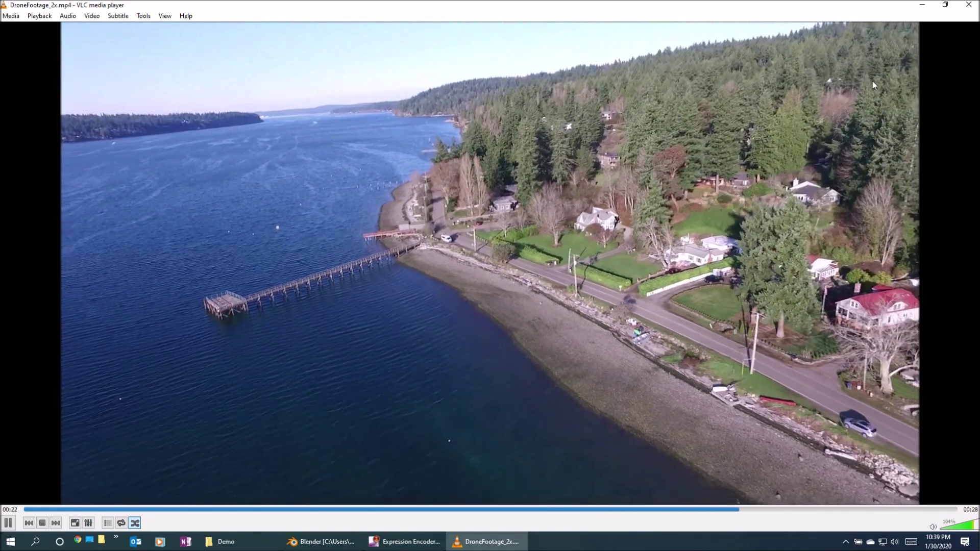
# Step: Close VLC after watching DroneFootage_2x.mp4 to return to the Demo folder
pyautogui.click(966, 8)
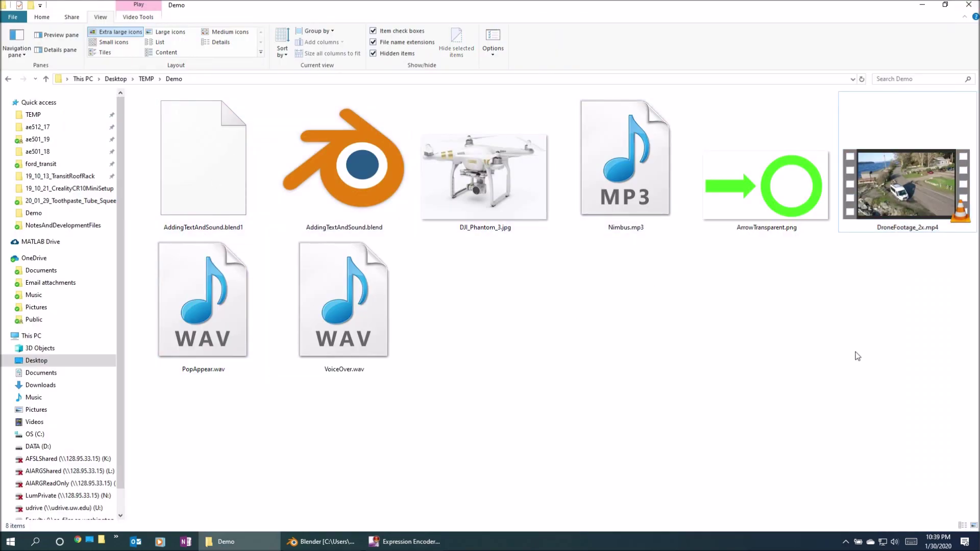
pyautogui.click(897, 202)
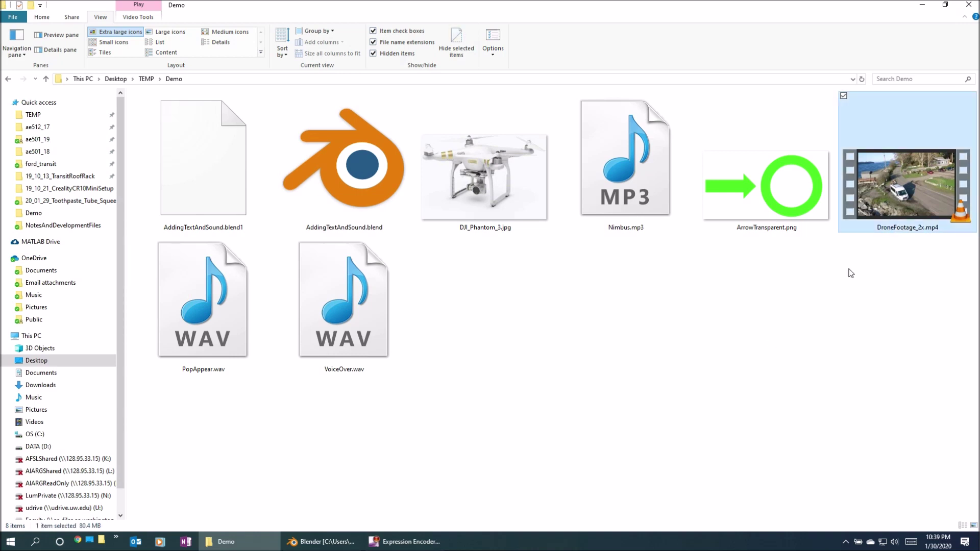
pyautogui.click(765, 189)
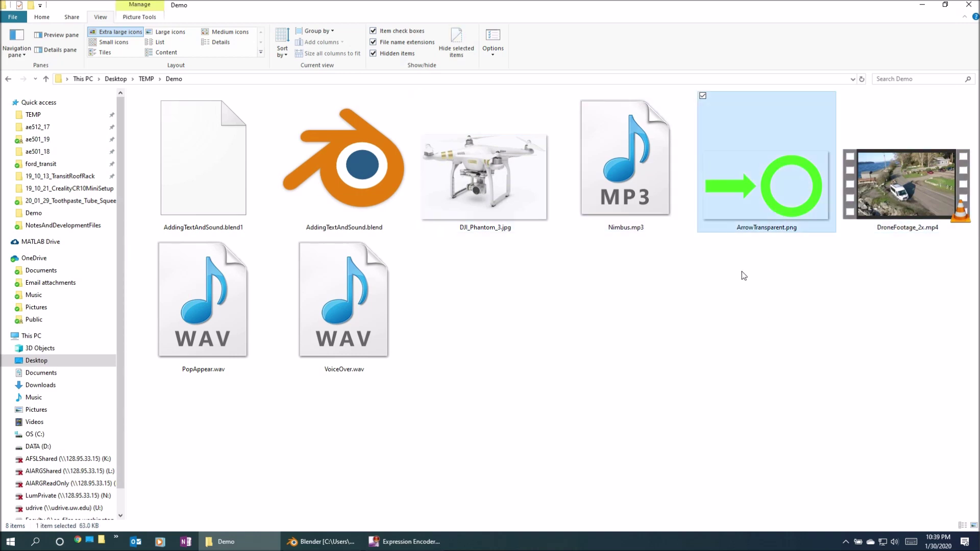
pyautogui.click(603, 367)
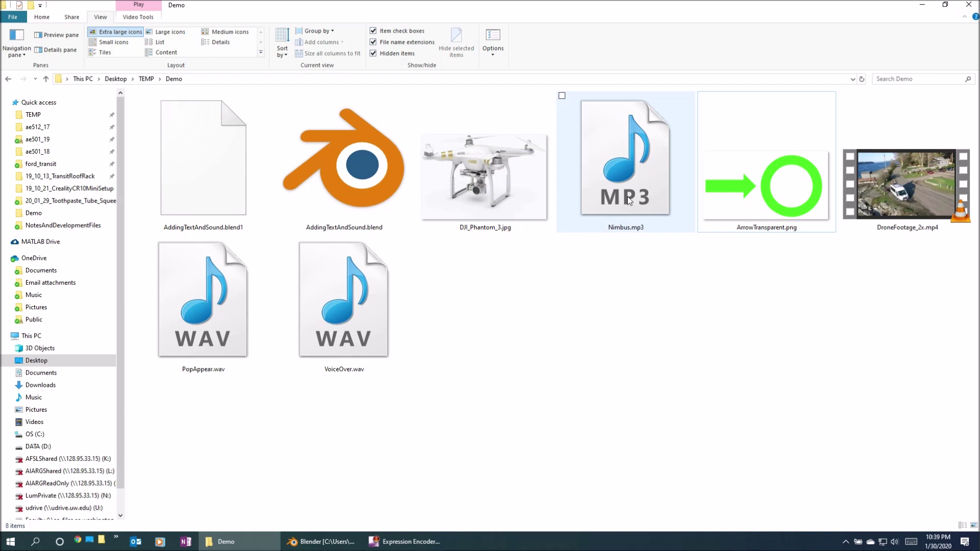
pyautogui.click(628, 192)
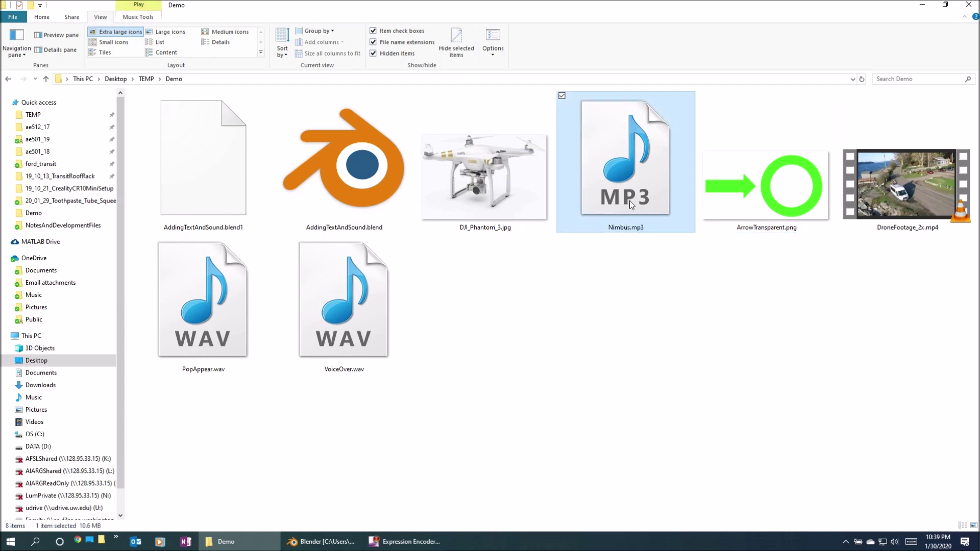
pyautogui.click(348, 320)
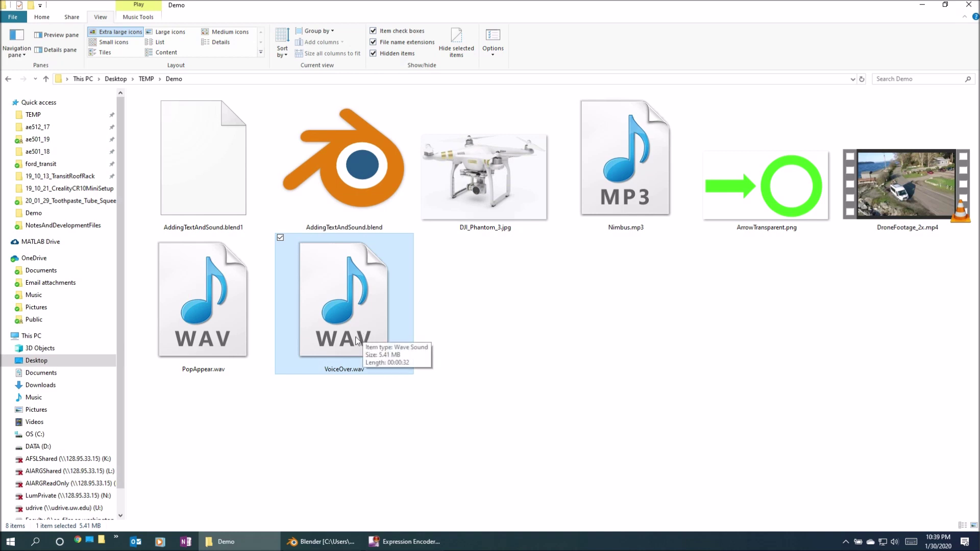
pyautogui.press('Left')
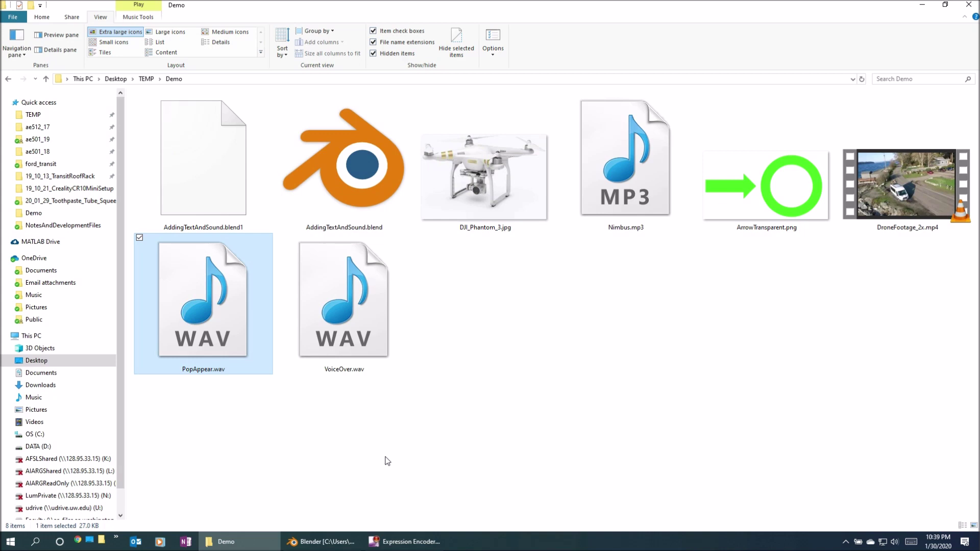
pyautogui.click(395, 457)
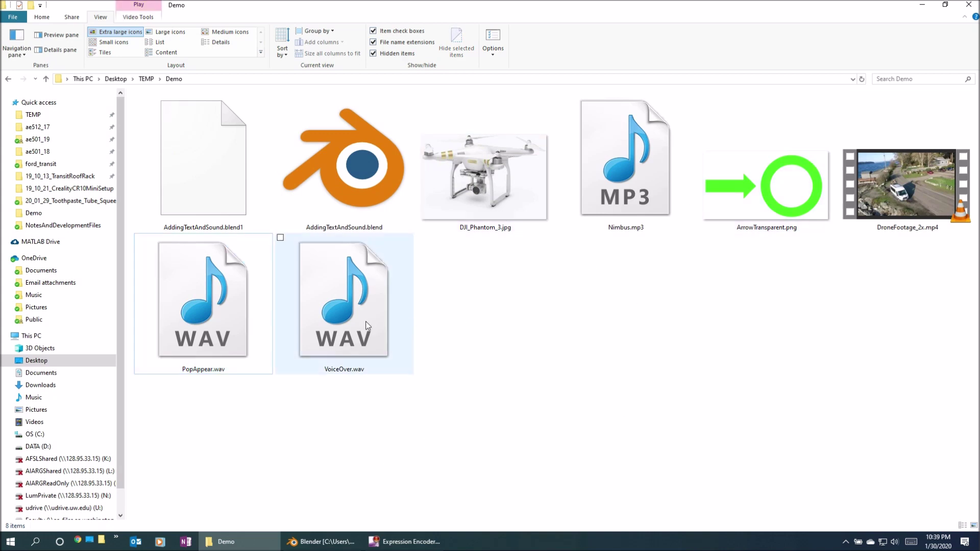
# Step: Switch to the AddingTextAndSound.blend project and open the Sequencer's Add menu
pyautogui.click(320, 541)
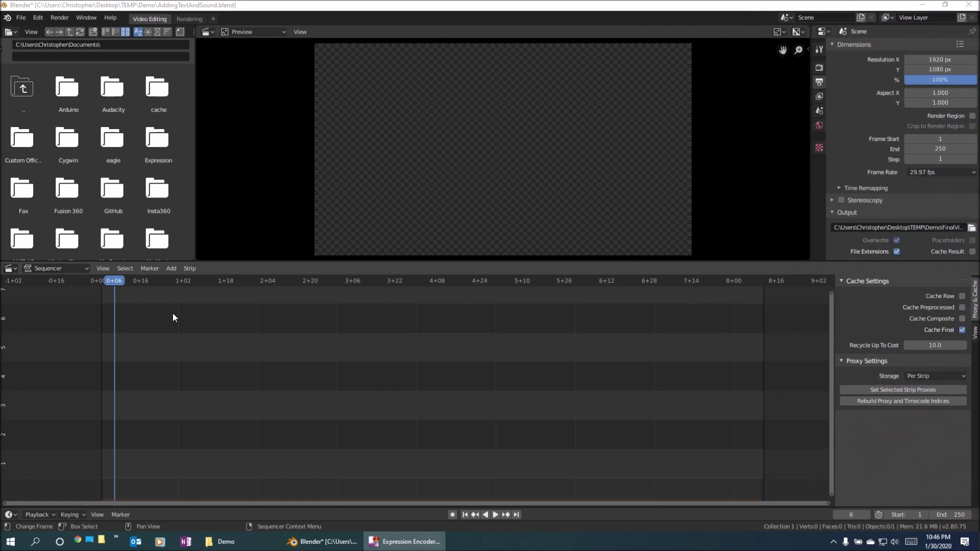
pyautogui.click(173, 269)
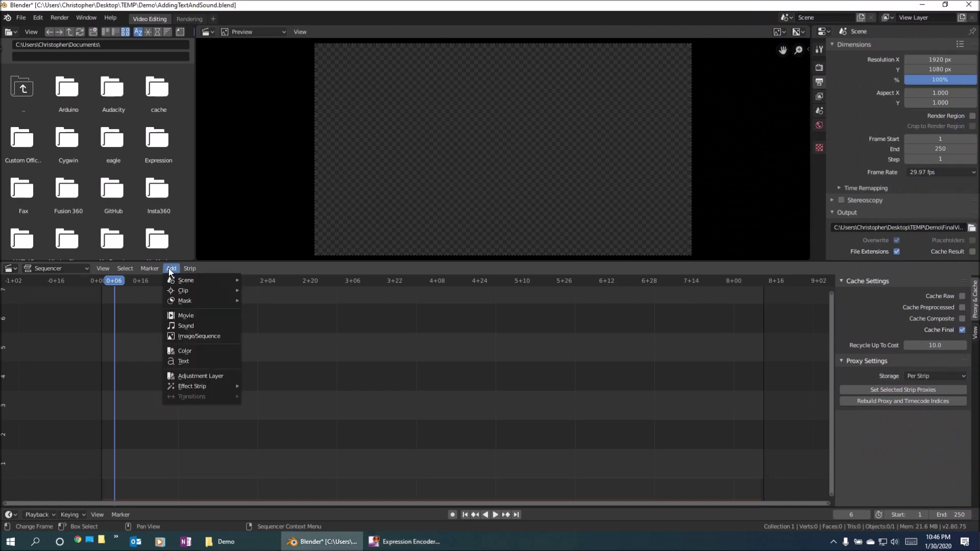
# Step: Add DroneFootage_2x.mp4 to the sequencer as a movie strip
pyautogui.click(187, 316)
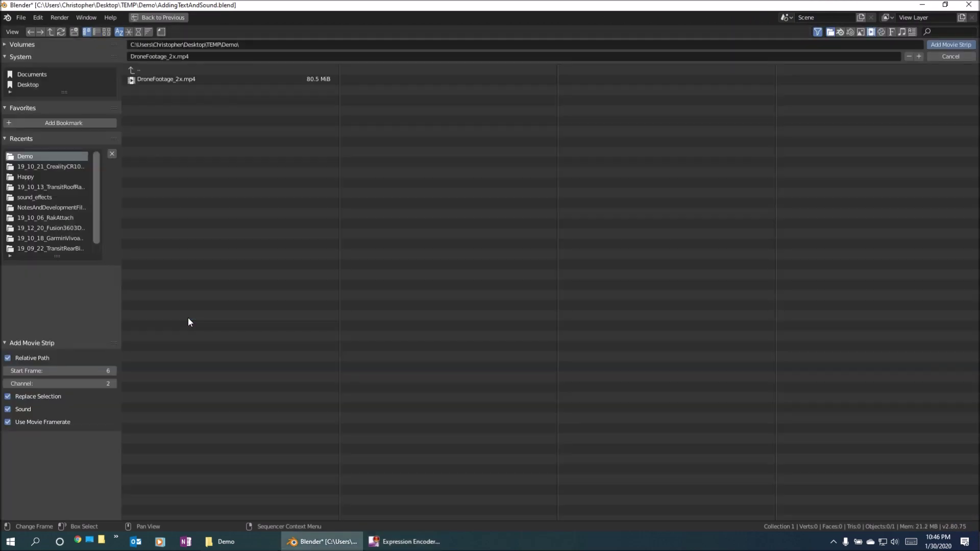
pyautogui.click(156, 80)
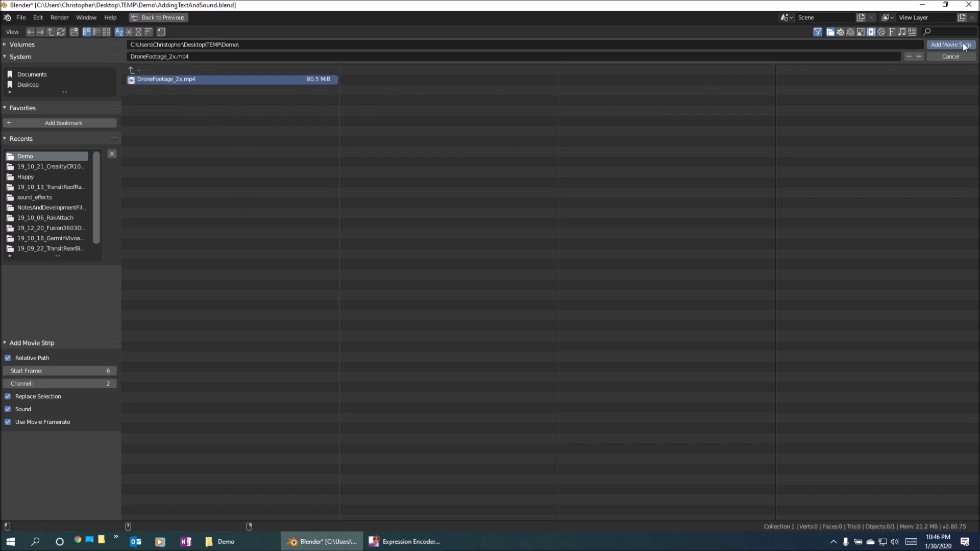
pyautogui.press('Return')
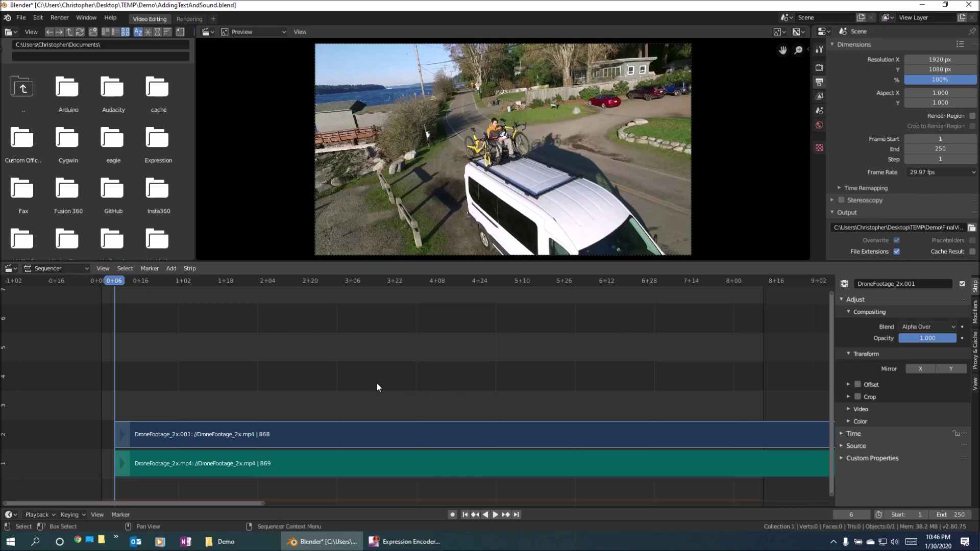
# Step: Delete the footage's accompanying sound strip on channel 1
pyautogui.click(200, 461)
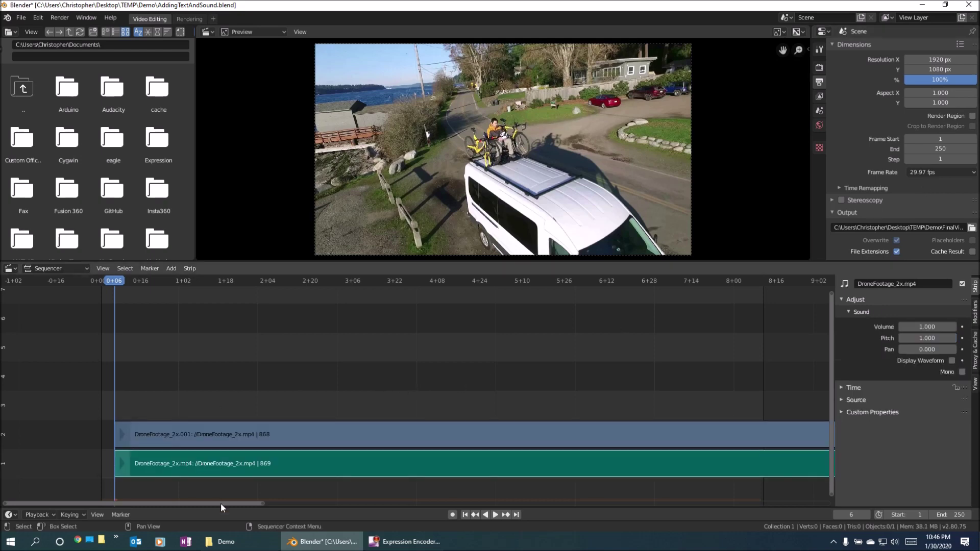
pyautogui.rightClick(325, 468)
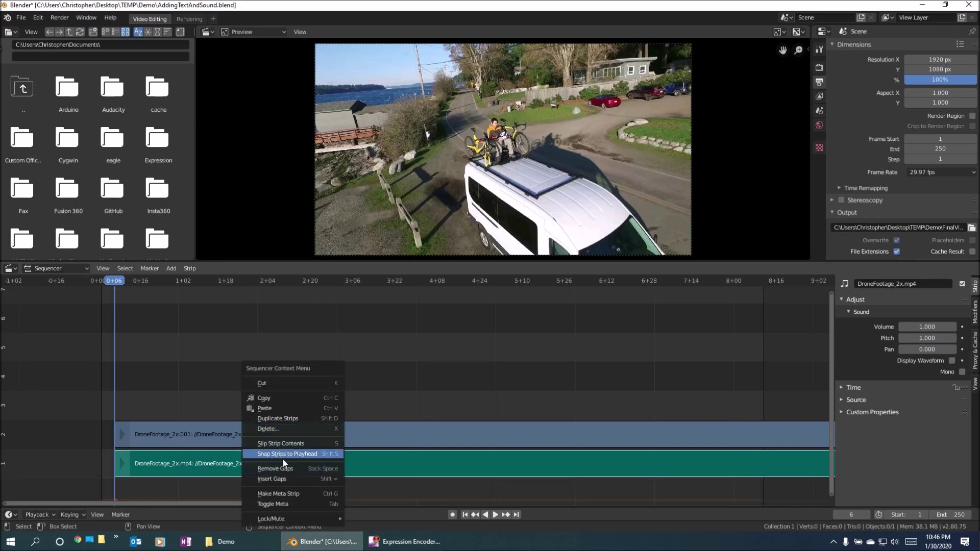
pyautogui.click(292, 427)
pyautogui.click(268, 429)
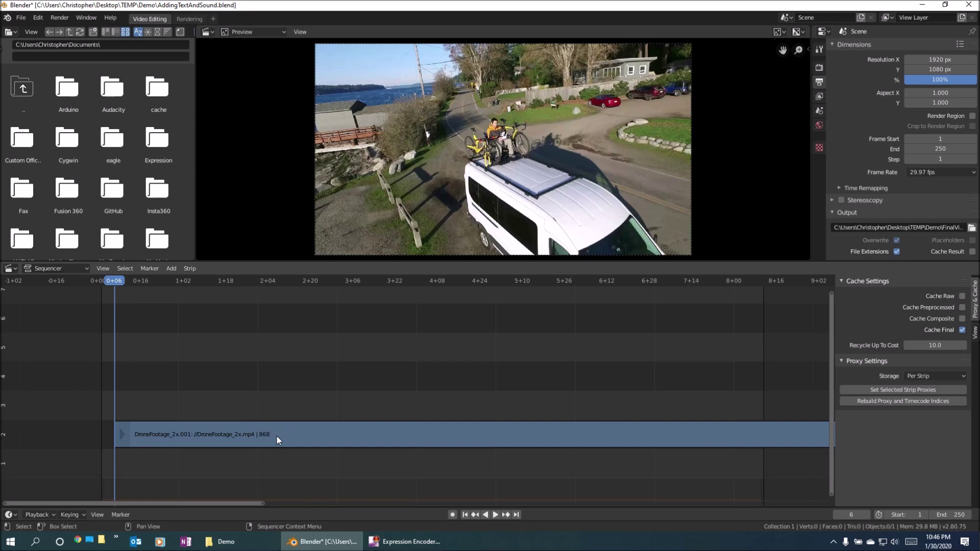
# Step: Enable a 25% strip proxy on DroneFootage_2x.001 and rebuild its proxy and timecode indices
pyautogui.click(295, 436)
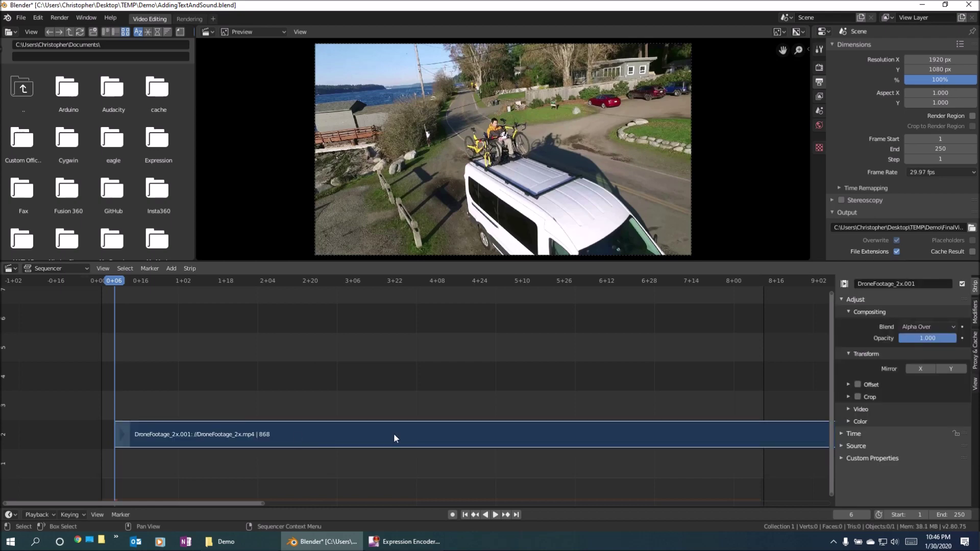
pyautogui.click(976, 358)
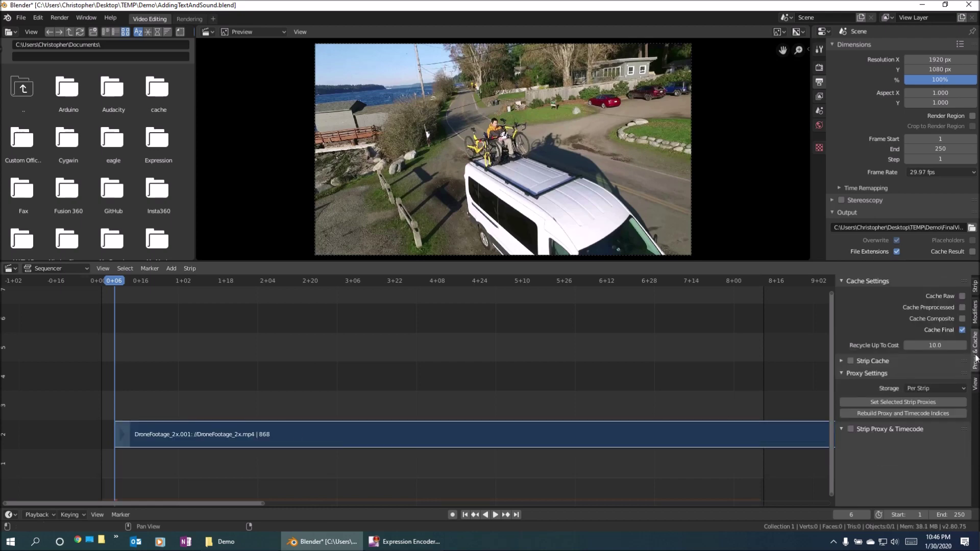
pyautogui.click(850, 429)
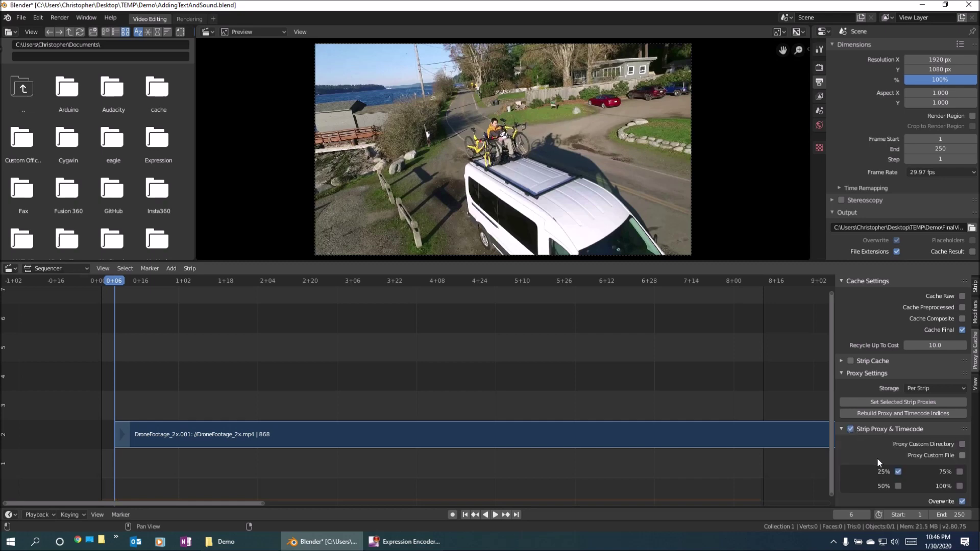
pyautogui.click(878, 412)
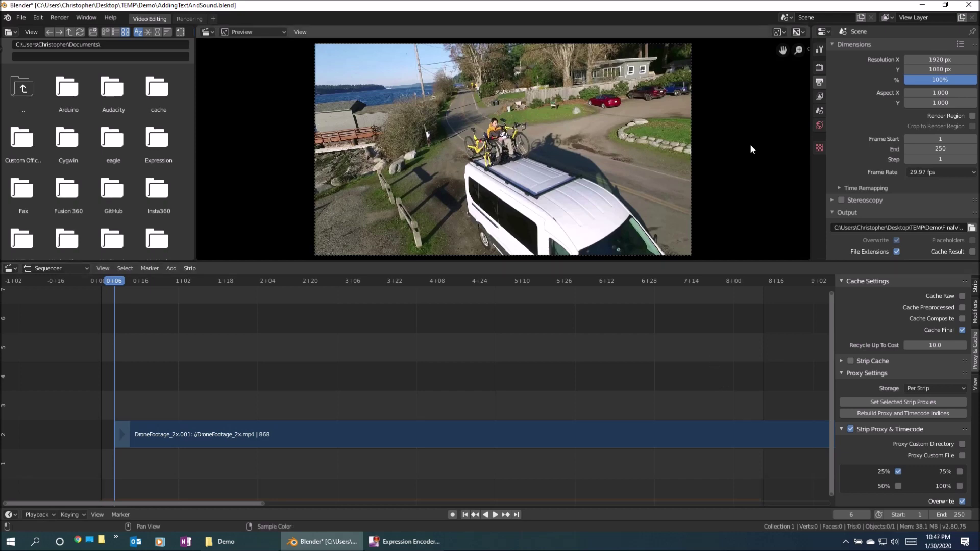
# Step: Set the preview's Proxy Render Size to 25% and scrub the footage to check playback
pyautogui.press('n')
pyautogui.click(757, 109)
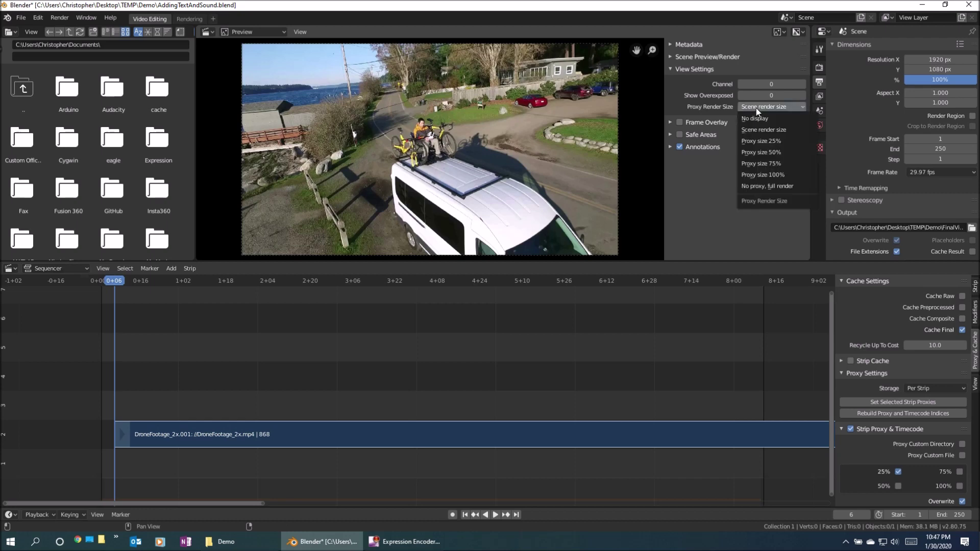
pyautogui.click(760, 142)
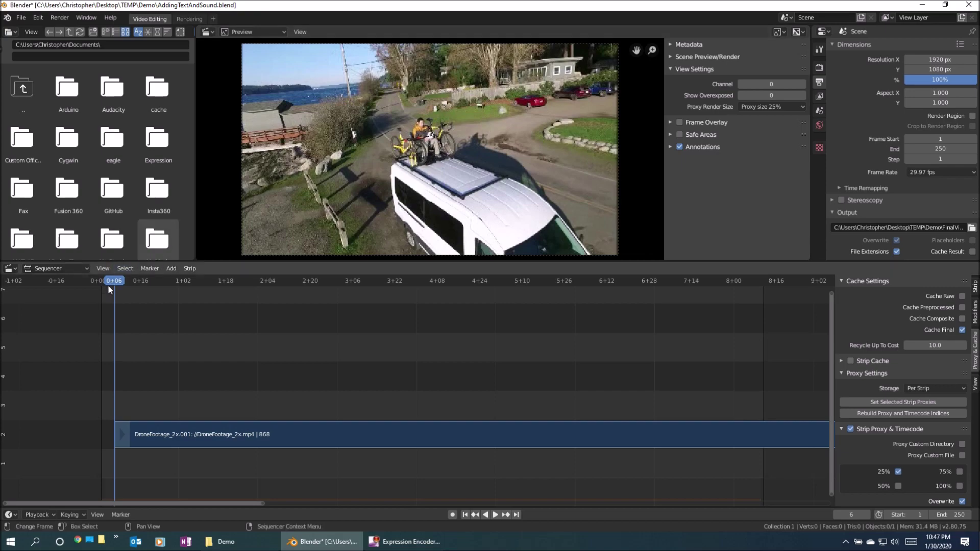
pyautogui.moveTo(108, 285); pyautogui.dragTo(128, 289)
pyautogui.scroll(-8, 394, 424)
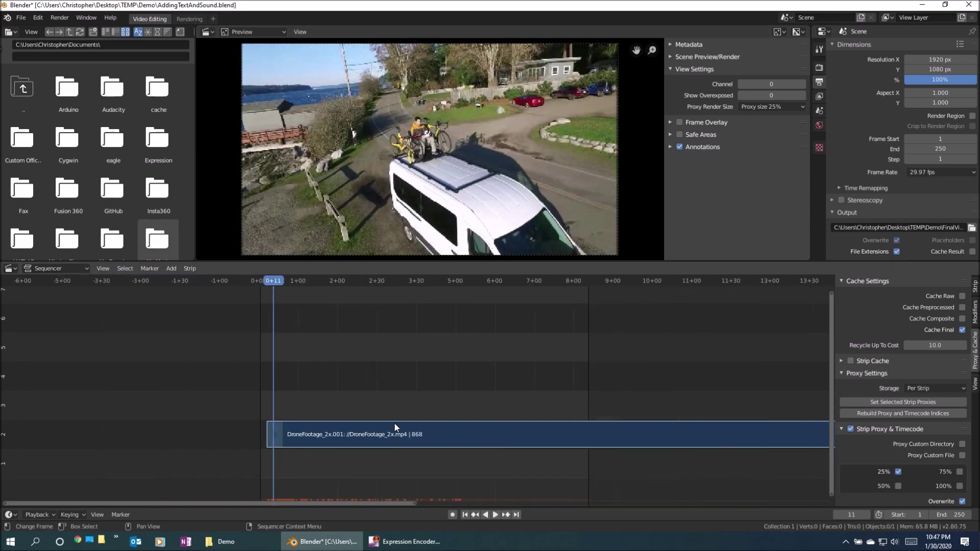
pyautogui.scroll(-2, 394, 423)
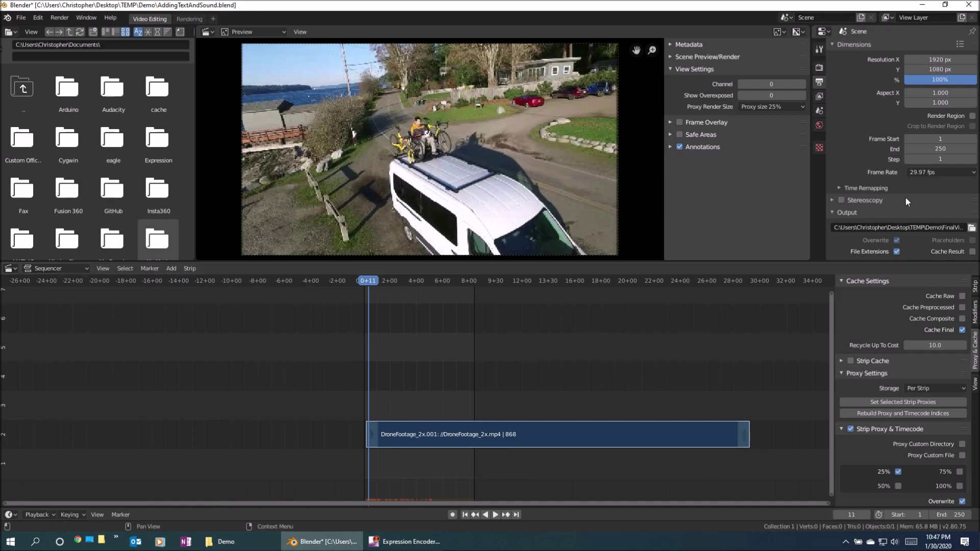
# Step: Find the footage's last frame and set the scene End frame to 871
pyautogui.click(936, 148)
pyautogui.press('Return')
pyautogui.click(440, 280)
pyautogui.press('space')
pyautogui.moveTo(489, 279); pyautogui.dragTo(748, 295)
pyautogui.press('space')
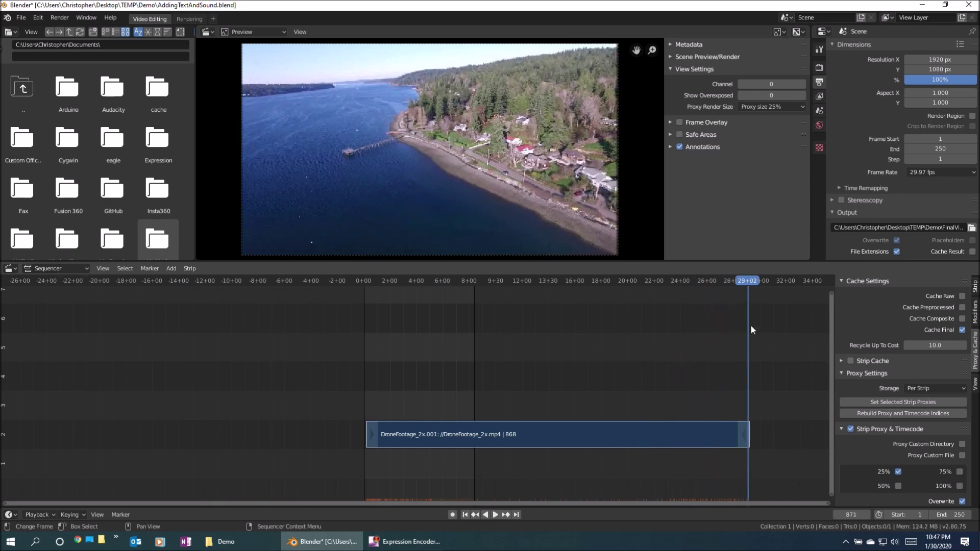
pyautogui.click(917, 148)
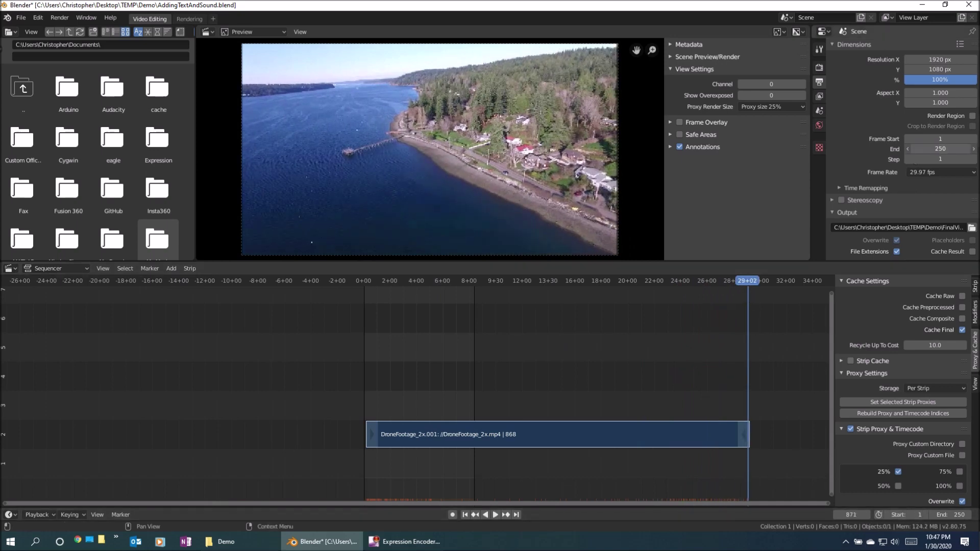
pyautogui.write('871')
pyautogui.press('Return')
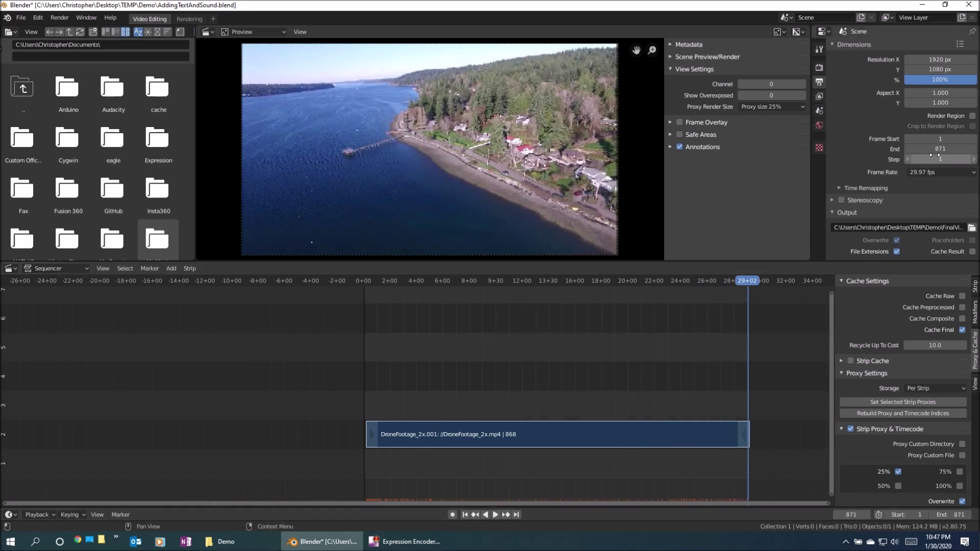
pyautogui.moveTo(749, 280); pyautogui.dragTo(369, 286)
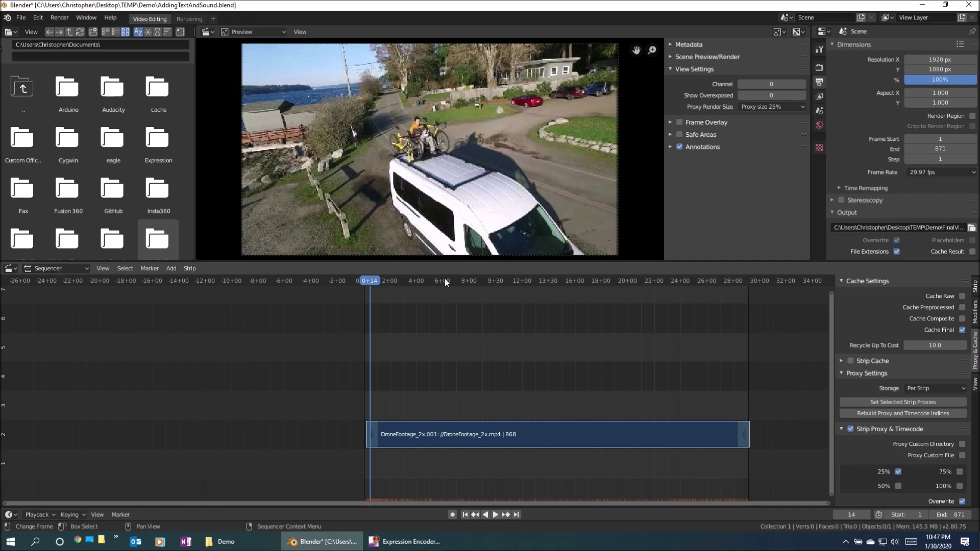
# Step: Add VoiceOver.wav as a sound strip on channel 3, starting at frame 14
pyautogui.click(169, 268)
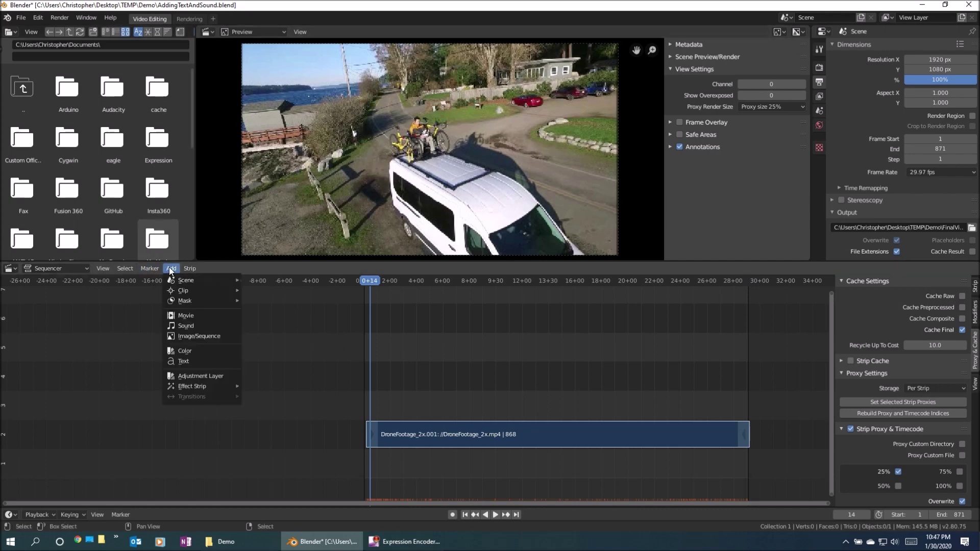
pyautogui.click(182, 326)
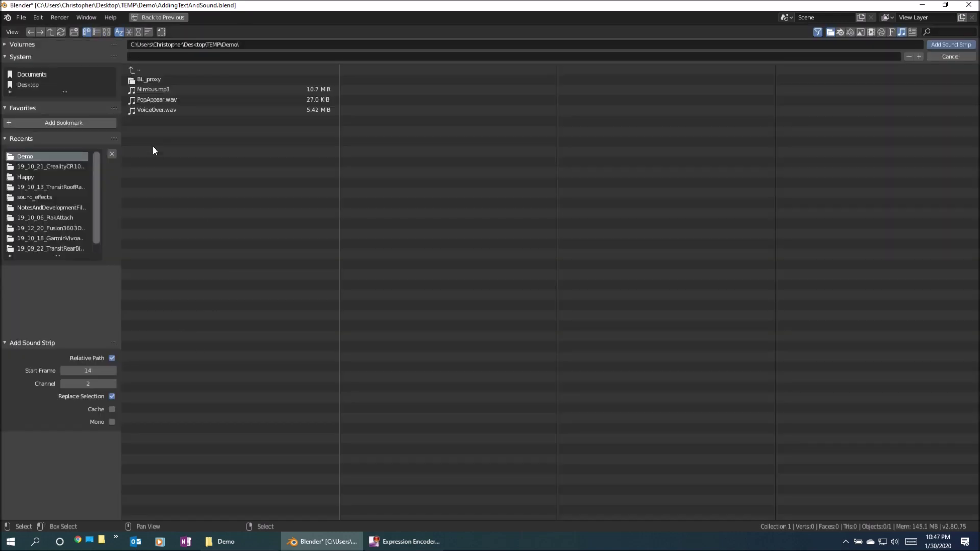
pyautogui.click(146, 109)
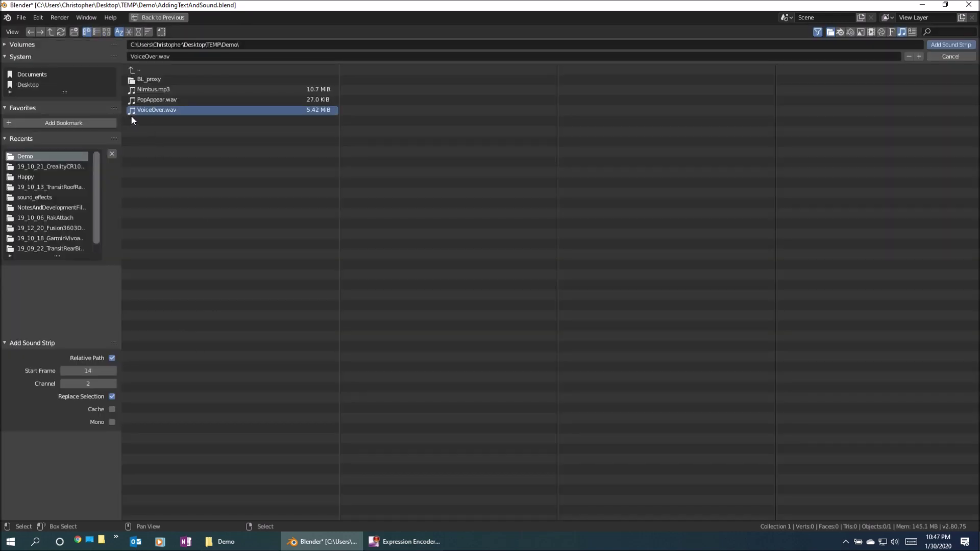
pyautogui.click(953, 45)
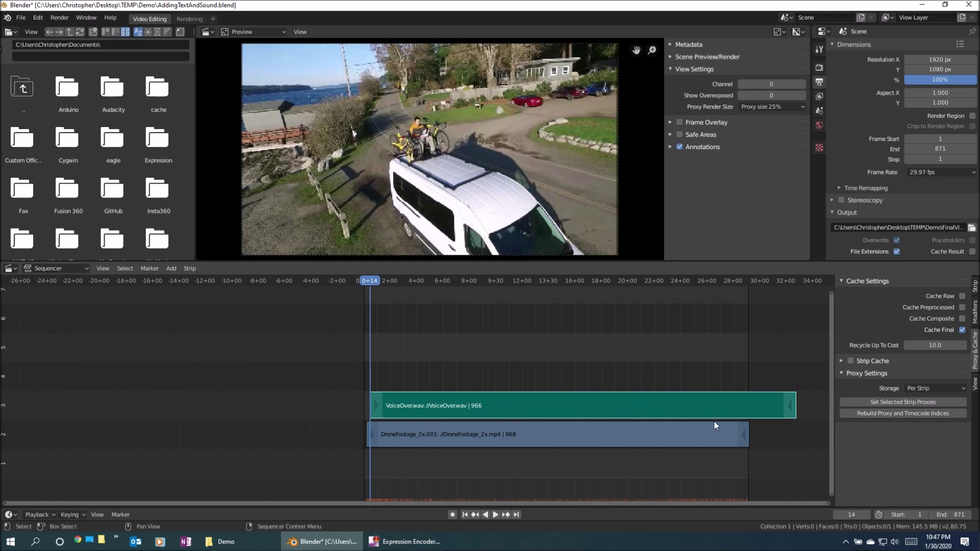
# Step: Display the voiceover waveform, split it where speech begins, and delete the silent lead-in
pyautogui.click(975, 288)
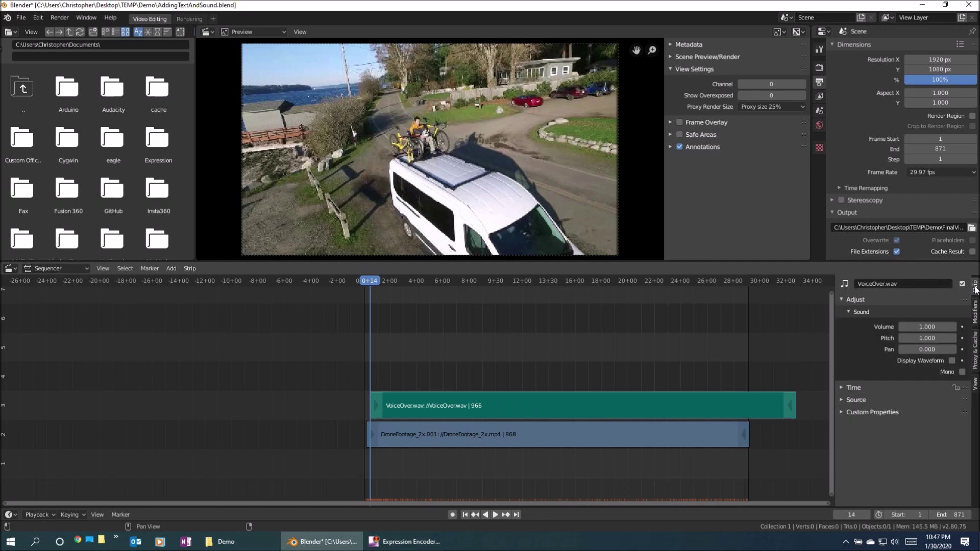
pyautogui.click(951, 361)
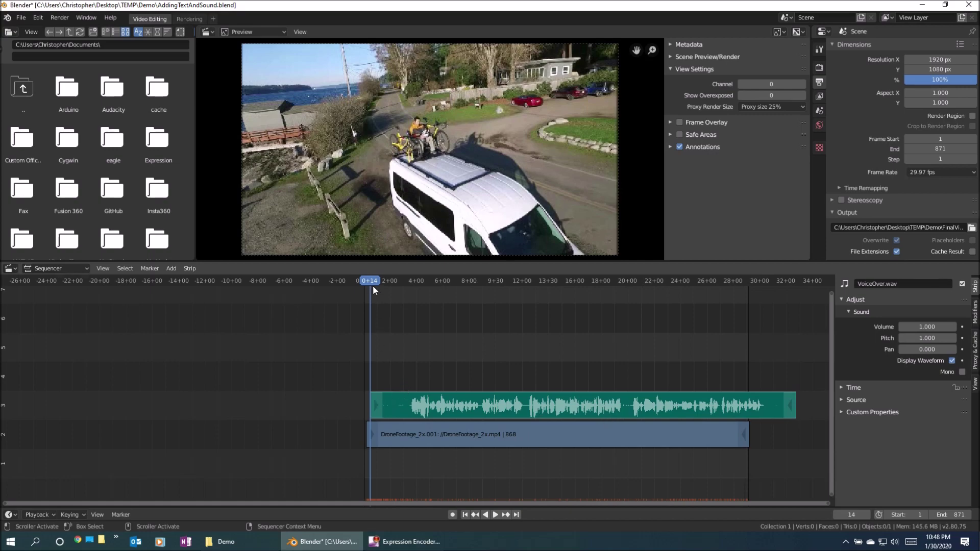
pyautogui.moveTo(373, 286); pyautogui.dragTo(408, 283)
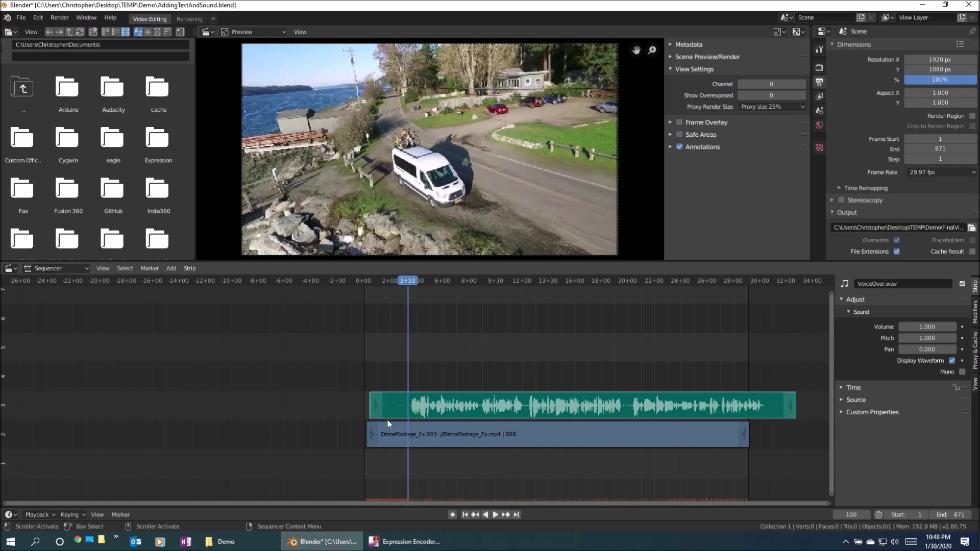
pyautogui.press('k')
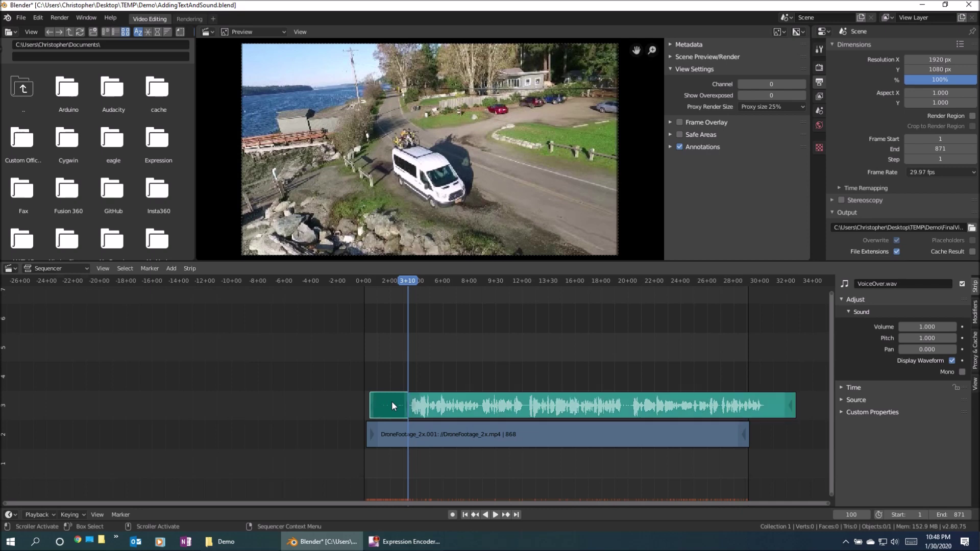
pyautogui.rightClick(388, 403)
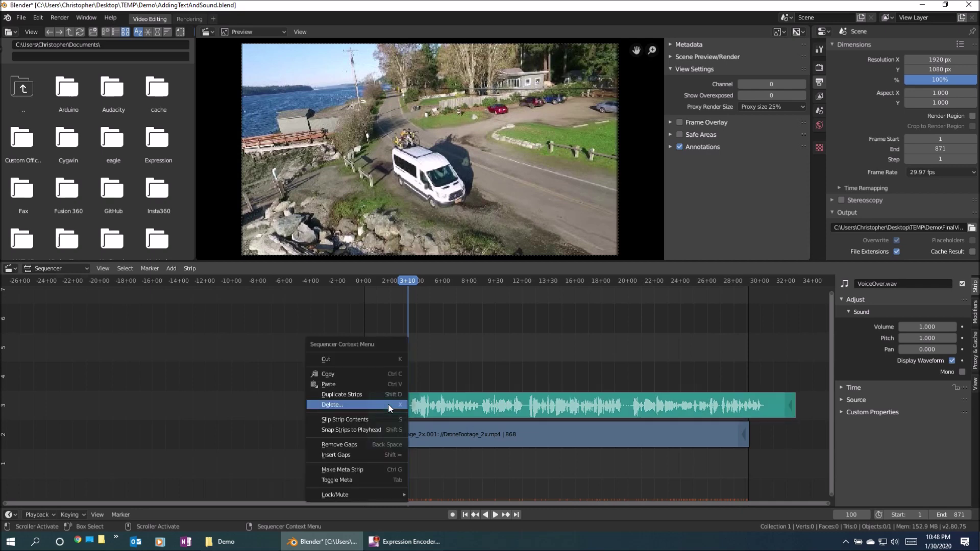
pyautogui.click(374, 405)
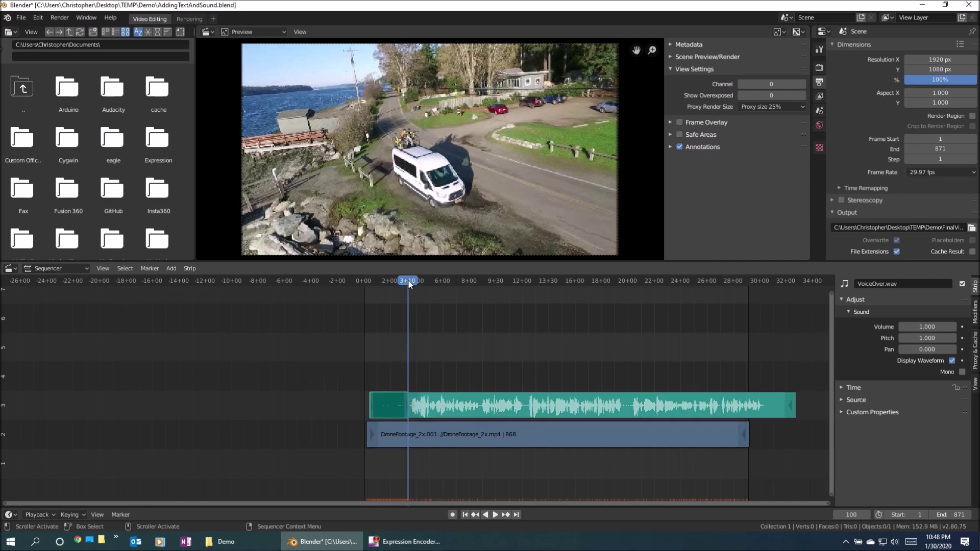
pyautogui.moveTo(408, 284); pyautogui.dragTo(412, 282)
pyautogui.rightClick(384, 403)
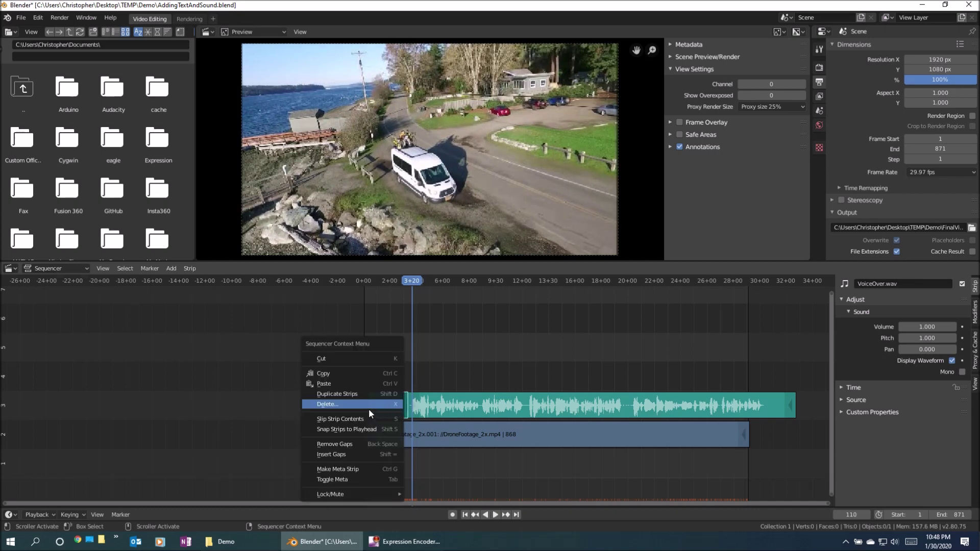
pyautogui.click(367, 406)
pyautogui.click(341, 410)
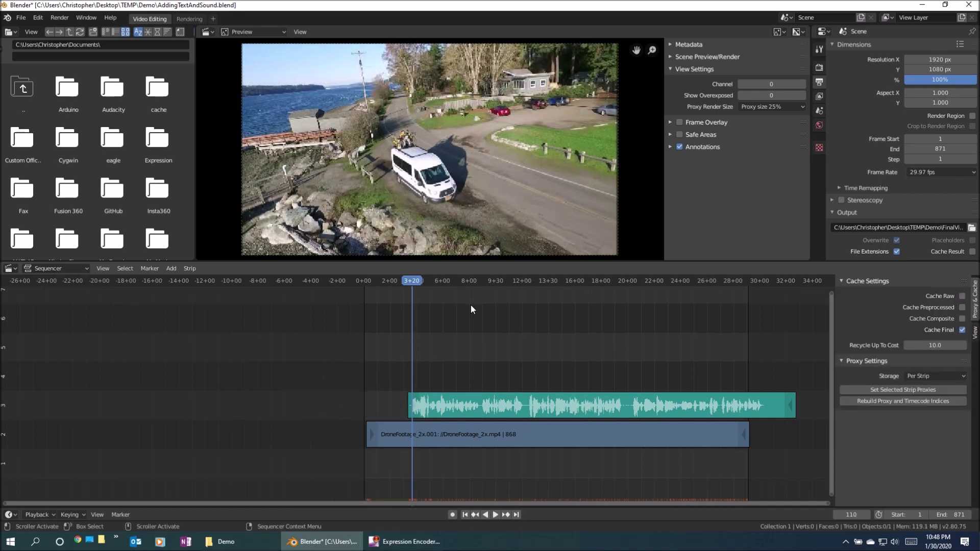
# Step: Split the voiceover at frame 913 and delete the trailing piece
pyautogui.moveTo(415, 285); pyautogui.dragTo(767, 333)
pyautogui.click(779, 411)
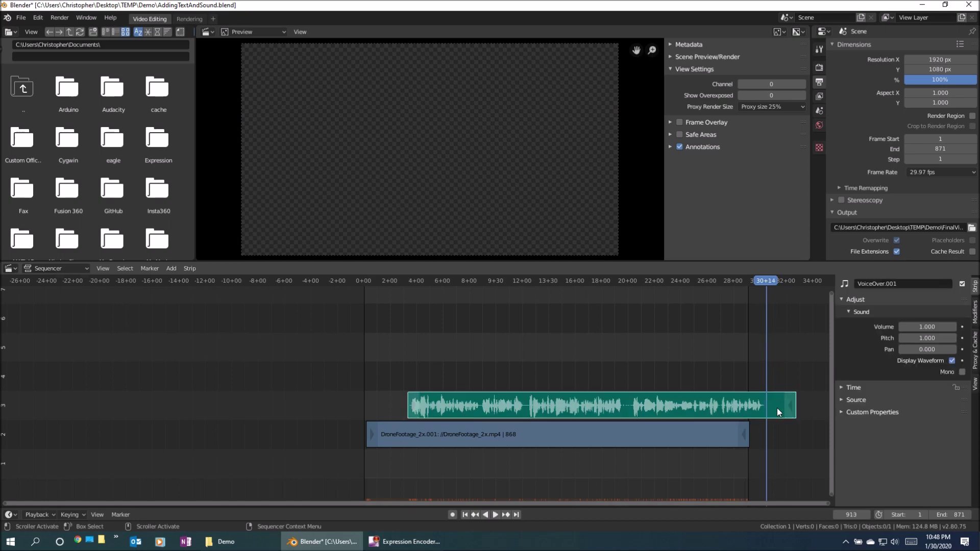
pyautogui.press('k')
pyautogui.click(779, 406)
pyautogui.rightClick(779, 406)
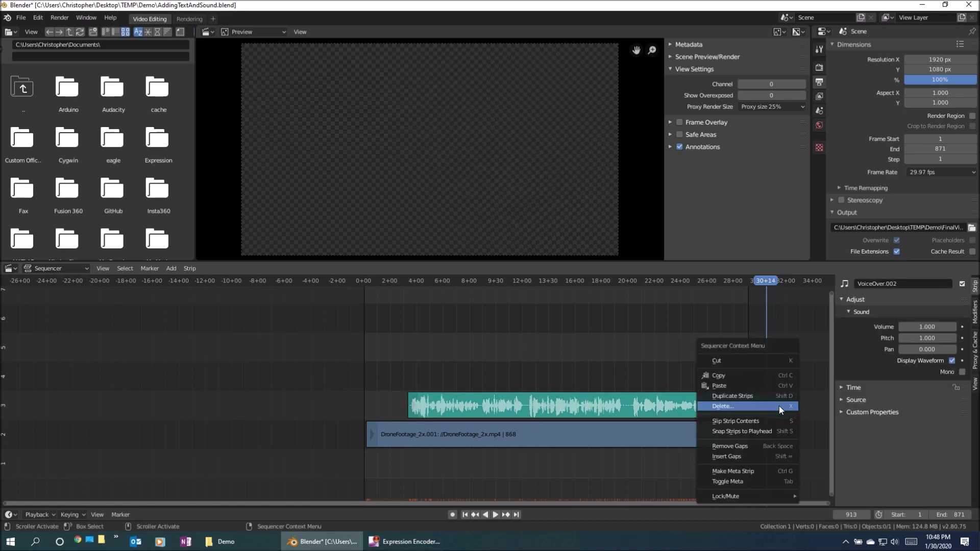
pyautogui.click(767, 405)
pyautogui.click(762, 405)
# Step: Slide the remaining voiceover 87 frames earlier and play from the start to check it
pyautogui.click(629, 401)
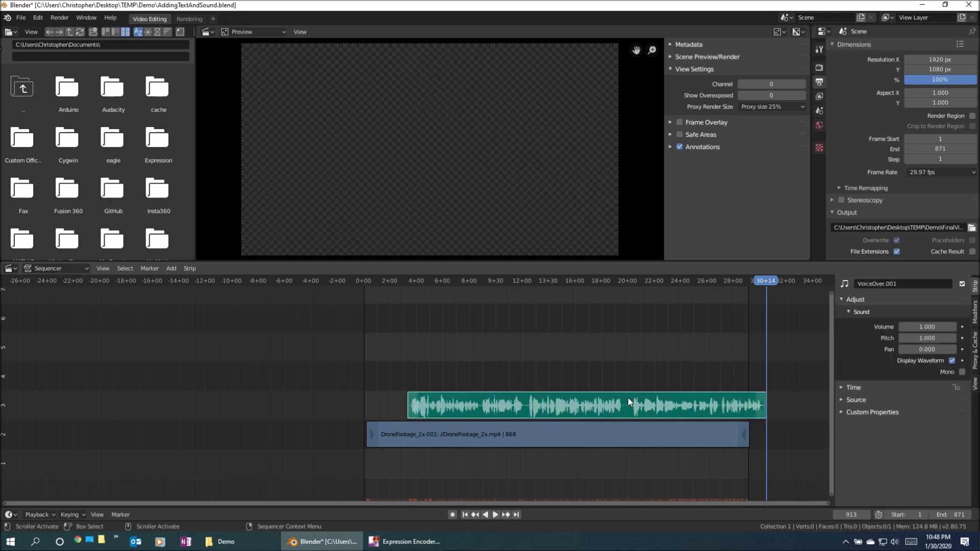
pyautogui.moveTo(628, 397); pyautogui.dragTo(585, 398)
pyautogui.moveTo(773, 280); pyautogui.dragTo(365, 288)
pyautogui.press('space')
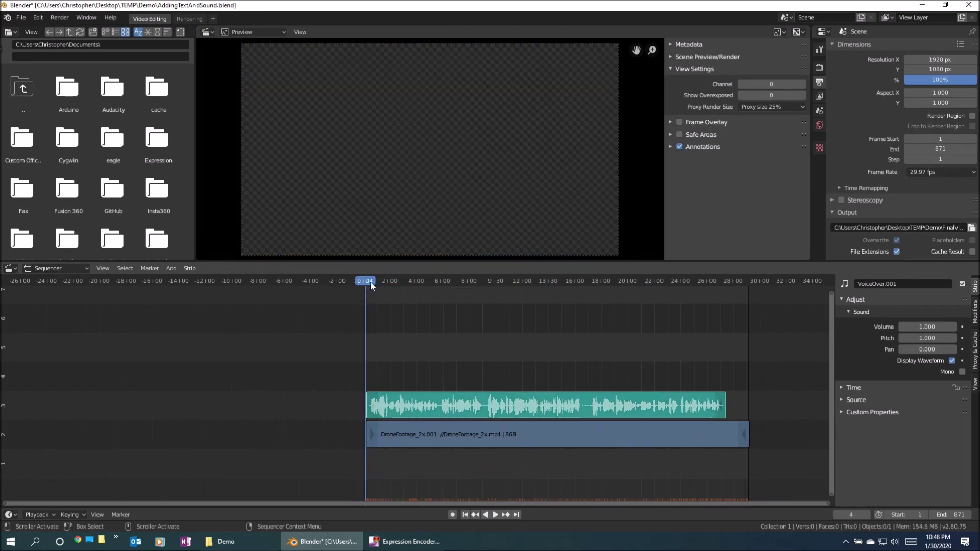
pyautogui.press('space')
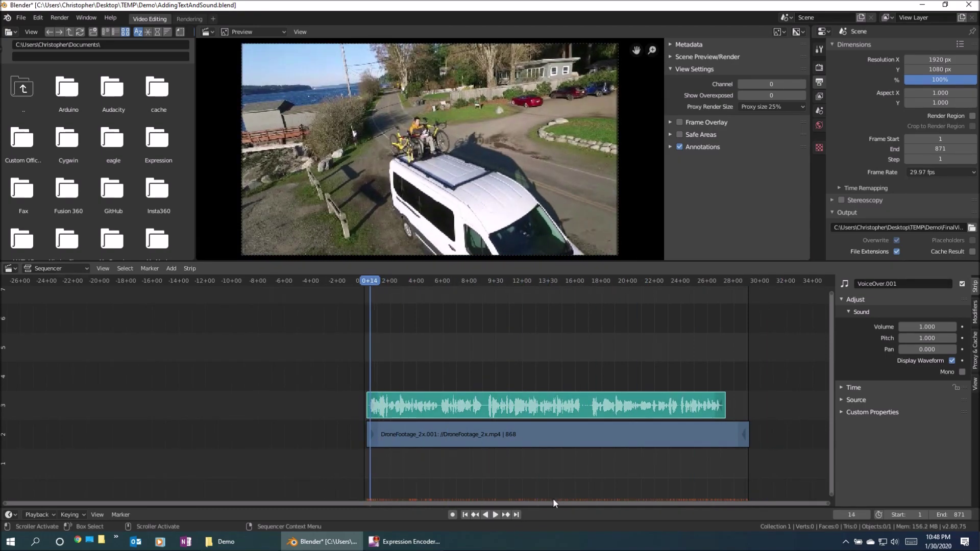
pyautogui.click(496, 515)
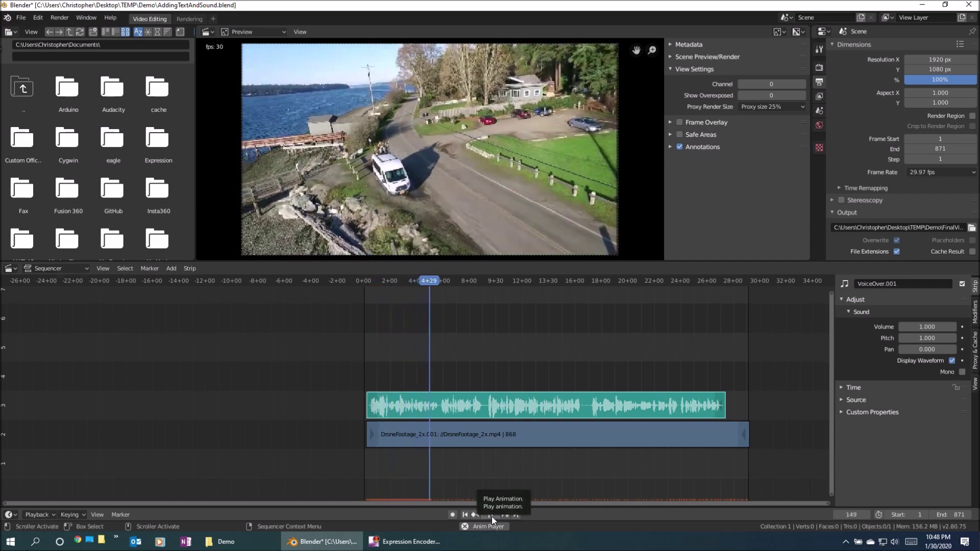
pyautogui.click(492, 517)
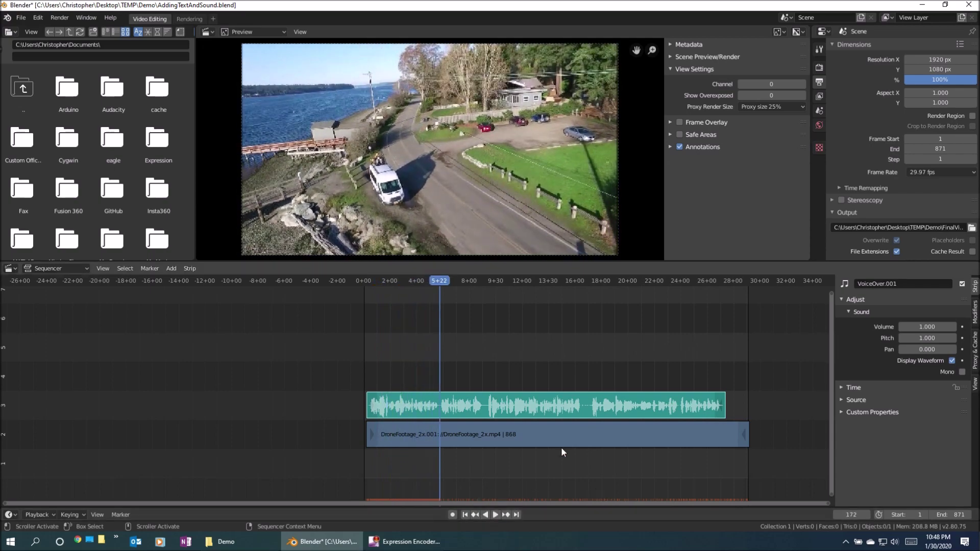
pyautogui.click(436, 281)
pyautogui.moveTo(434, 283); pyautogui.dragTo(368, 282)
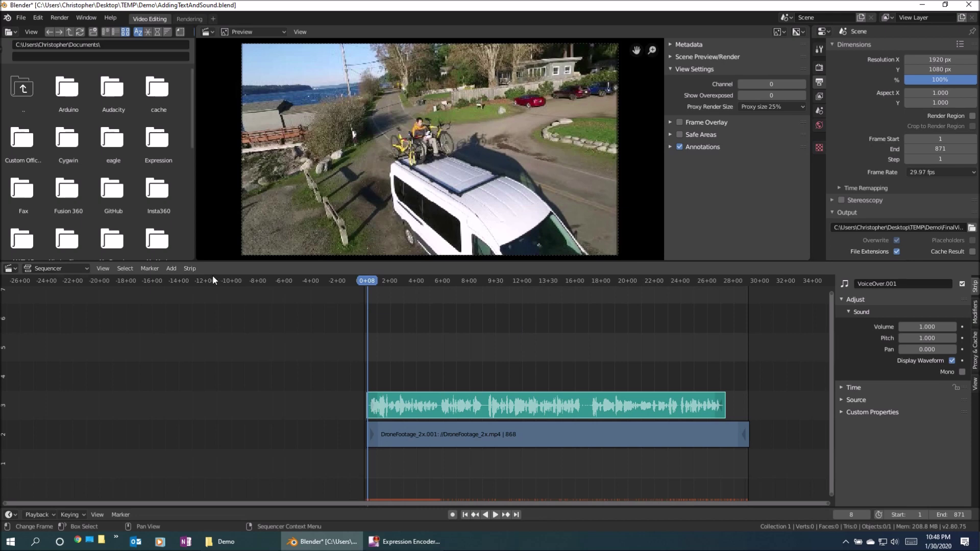
# Step: Add Nimbus.mp3 as a music strip on channel 4, starting at frame 8
pyautogui.click(174, 268)
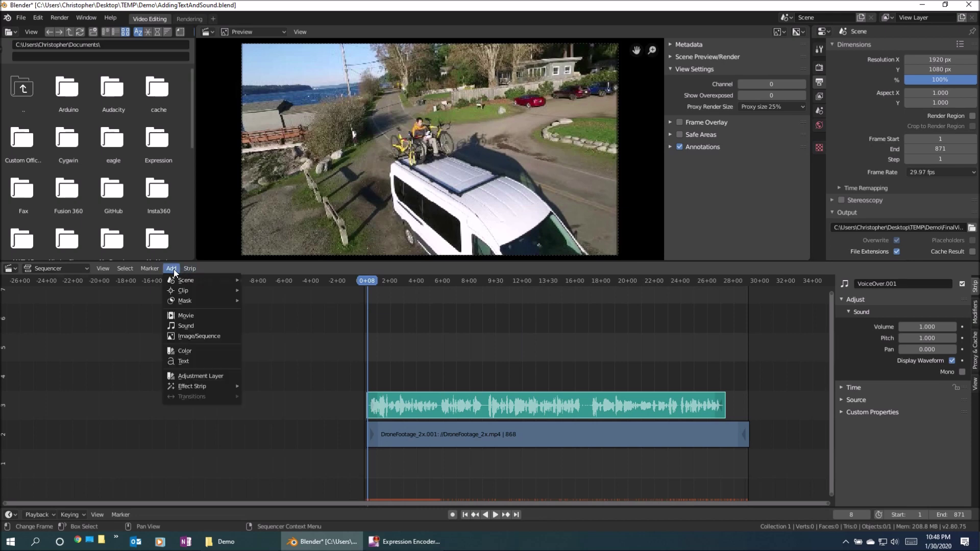
pyautogui.click(184, 328)
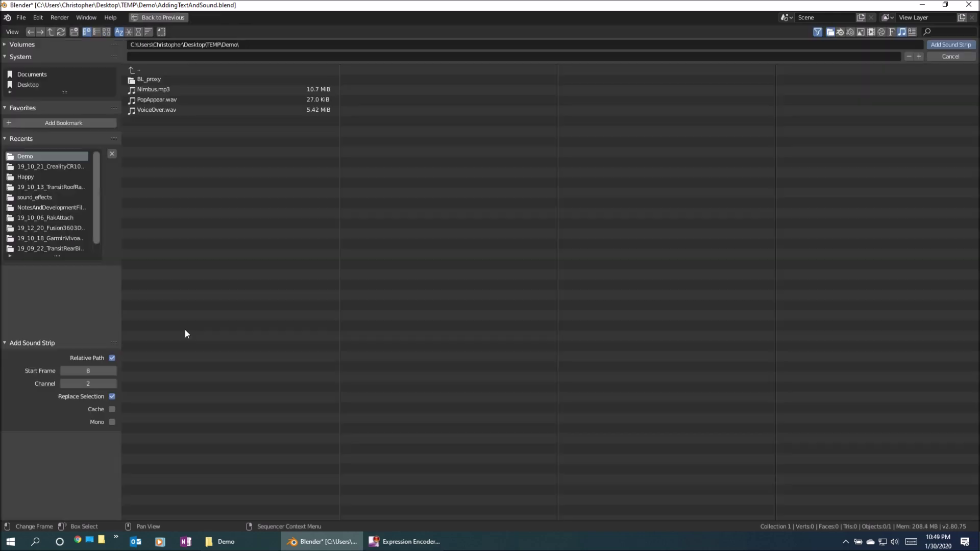
pyautogui.click(148, 89)
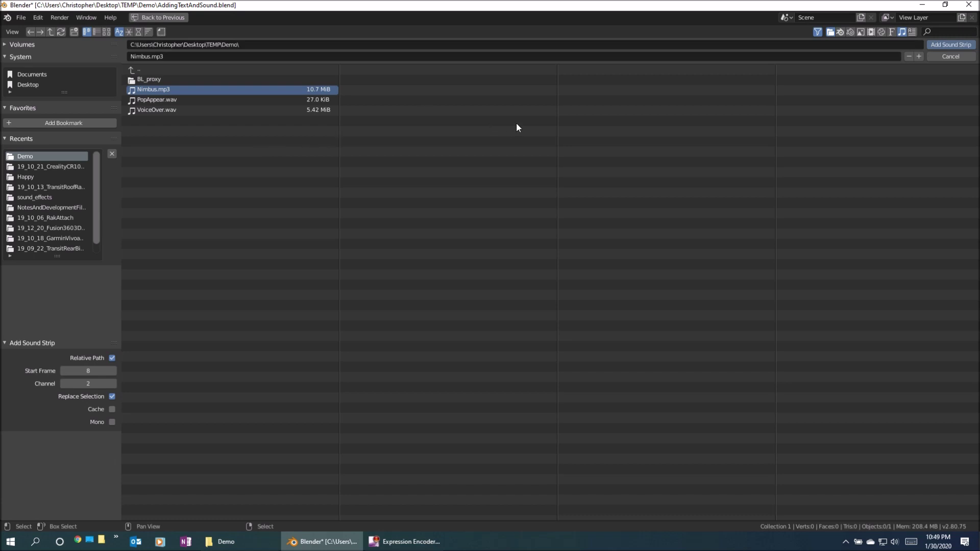
pyautogui.click(949, 45)
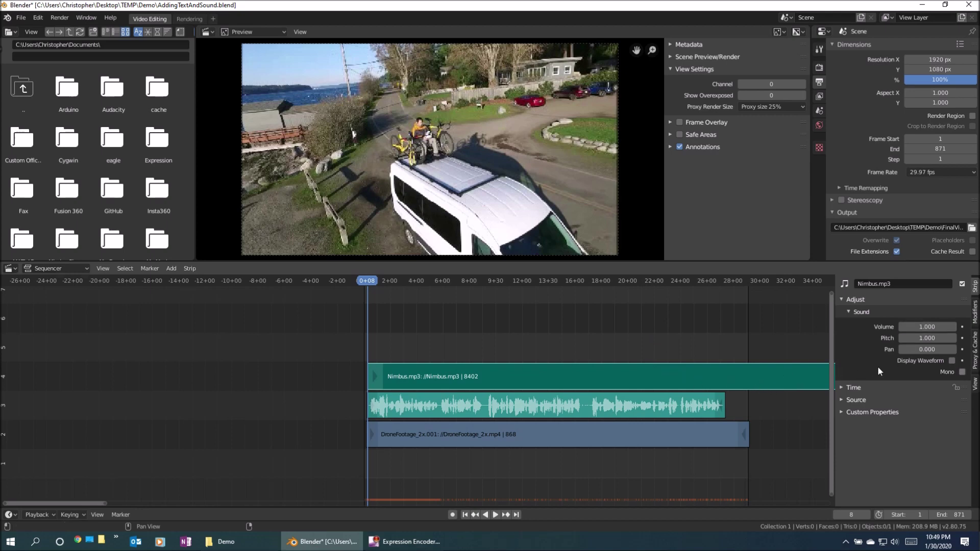
# Step: Show the Nimbus.mp3 waveform and play the edit to hear music with the voiceover
pyautogui.click(951, 361)
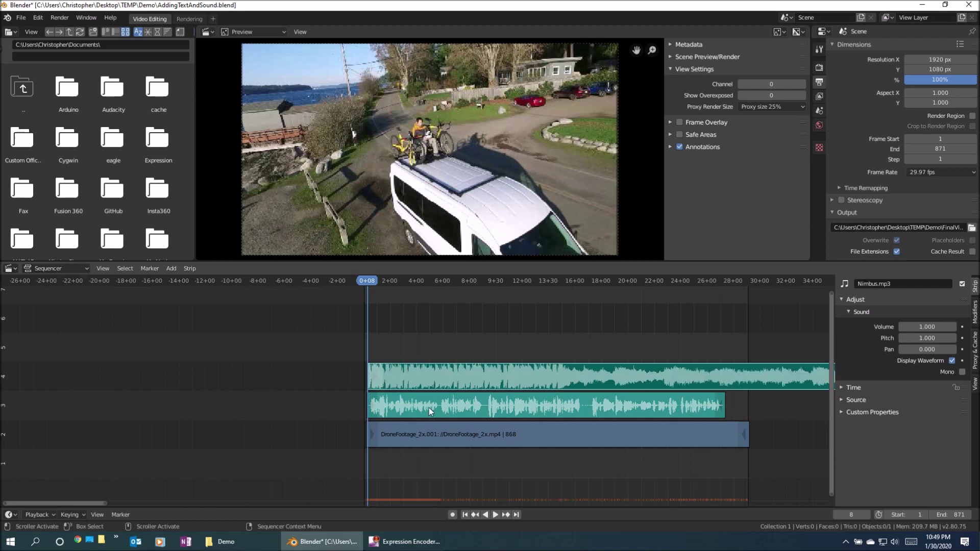
pyautogui.click(403, 409)
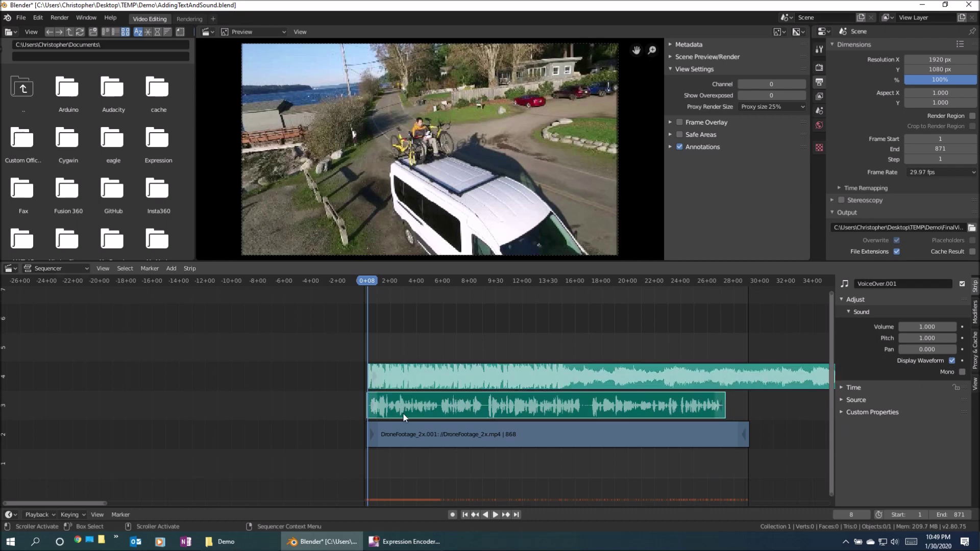
pyautogui.click(424, 378)
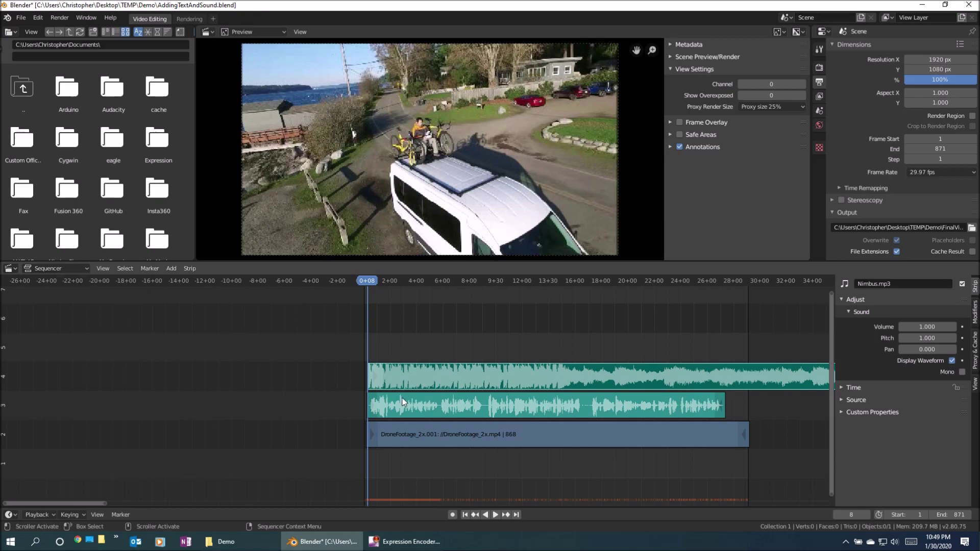
pyautogui.click(495, 515)
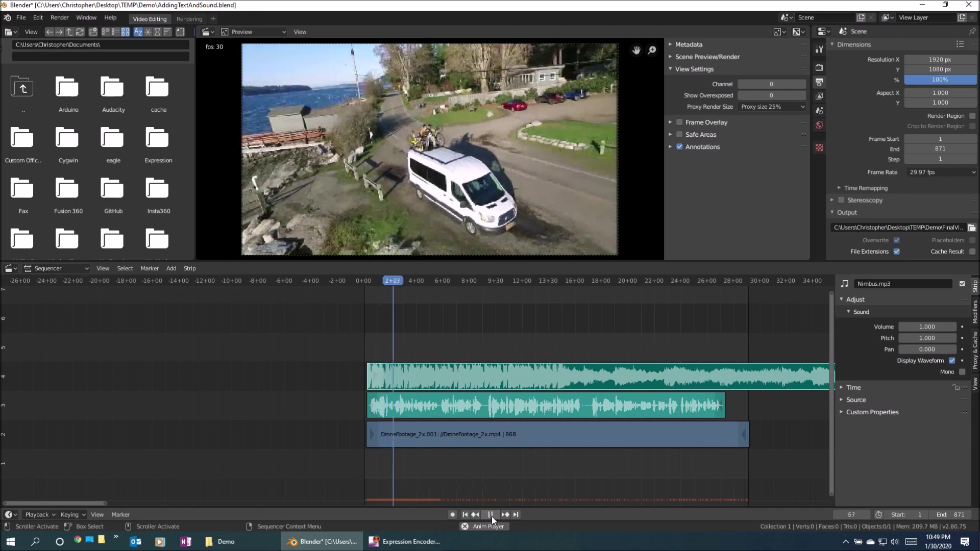
pyautogui.click(491, 517)
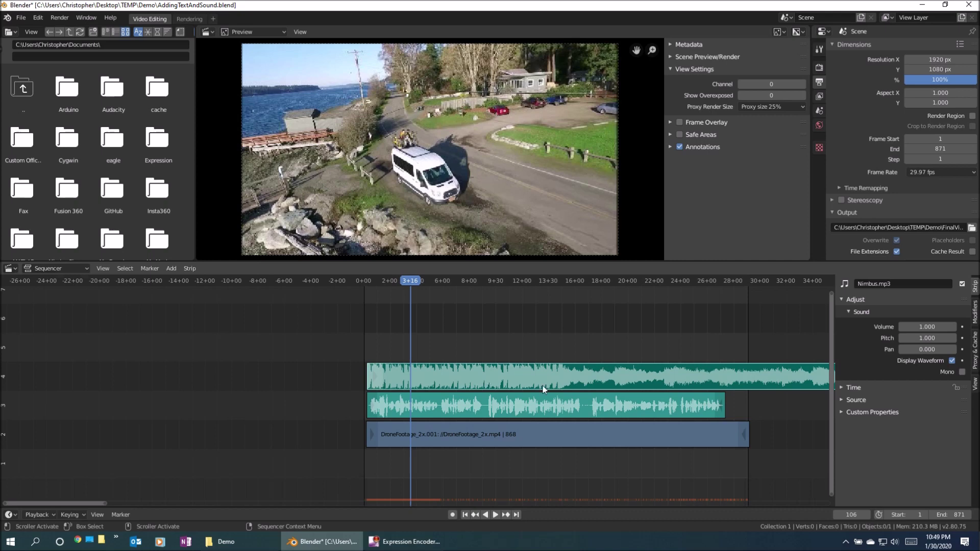
# Step: Lower the Nimbus.mp3 music volume to 0.200, preview from frame 13, and save AddingTextAndSound.blend
pyautogui.moveTo(928, 325); pyautogui.dragTo(887, 326)
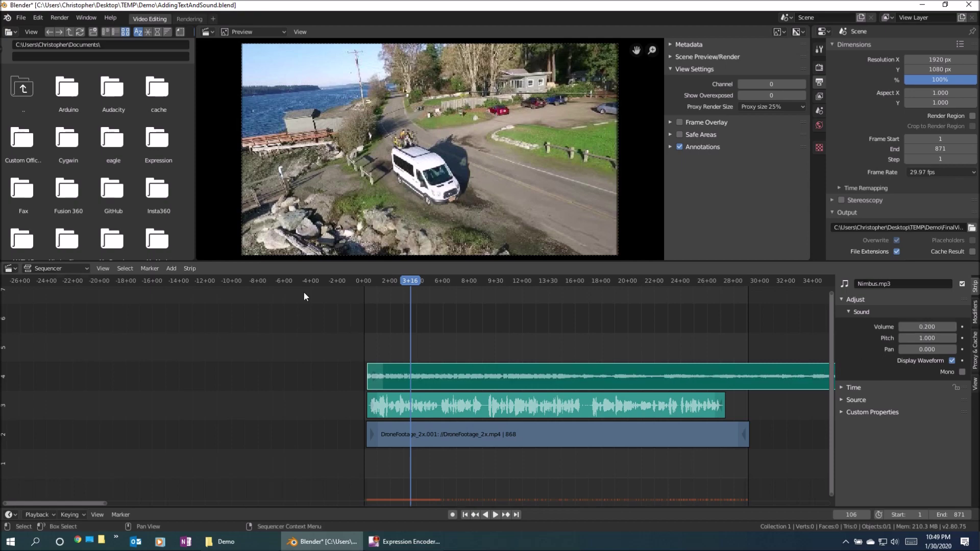
pyautogui.moveTo(421, 286); pyautogui.dragTo(369, 284)
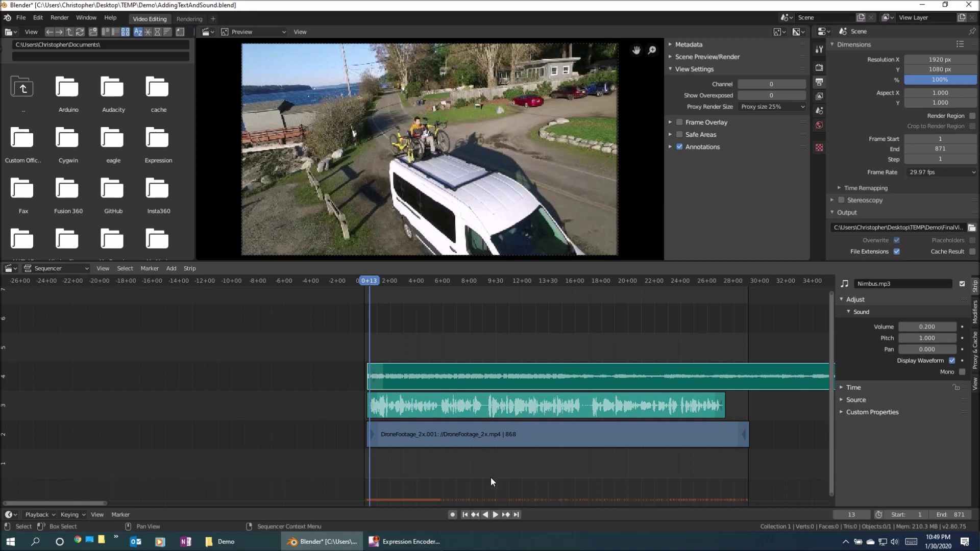
pyautogui.click(493, 514)
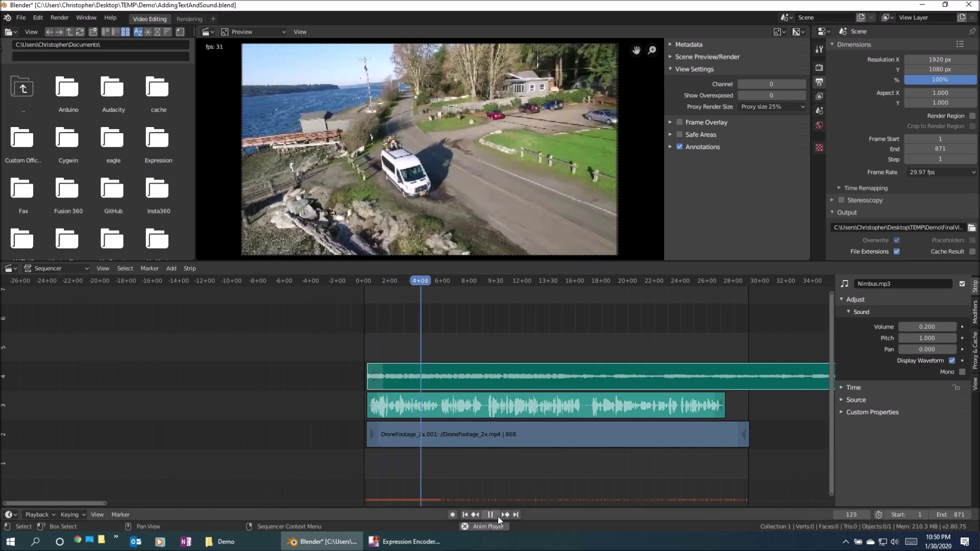
pyautogui.click(492, 514)
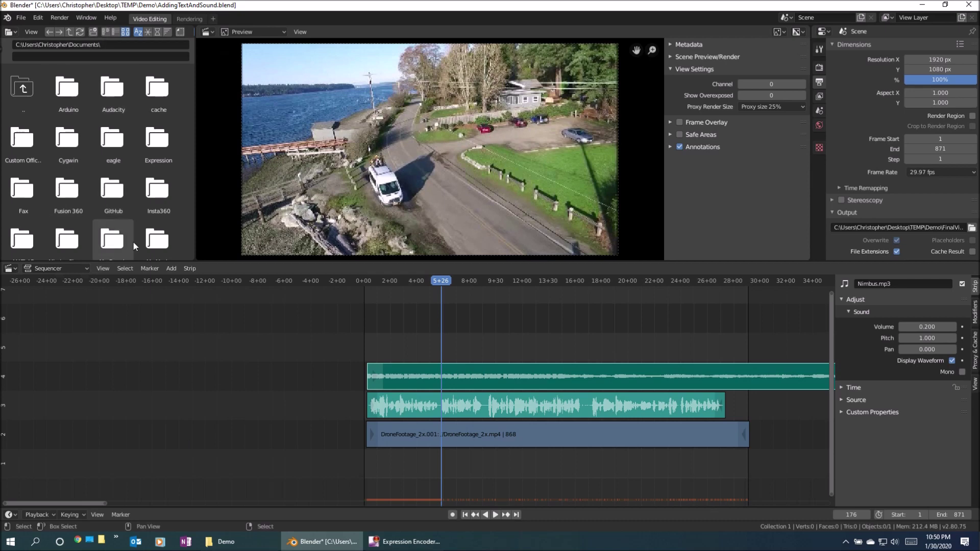
pyautogui.hotkey('ctrl', 's')
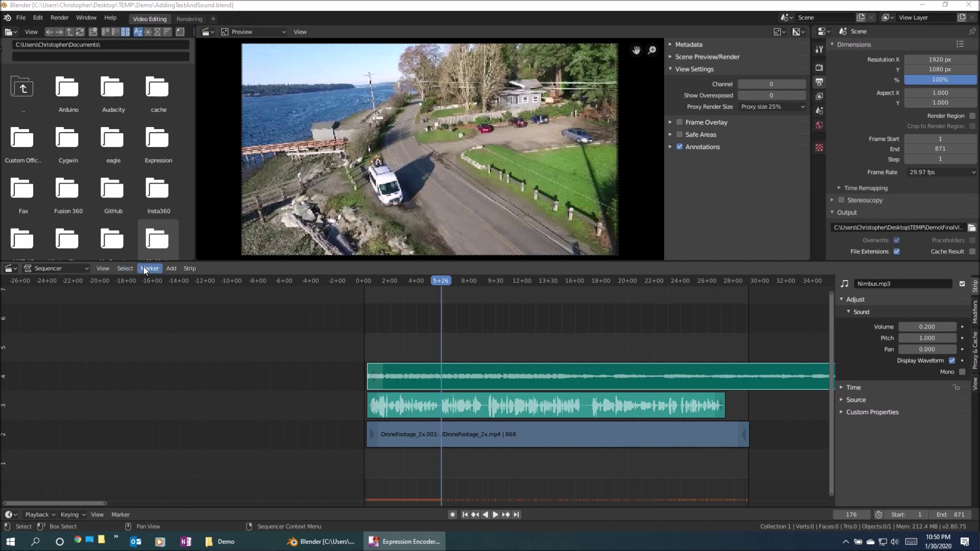
# Step: Play through the footage and stop the playhead at frame 87 on the white van close-up
pyautogui.click(441, 280)
pyautogui.press('space')
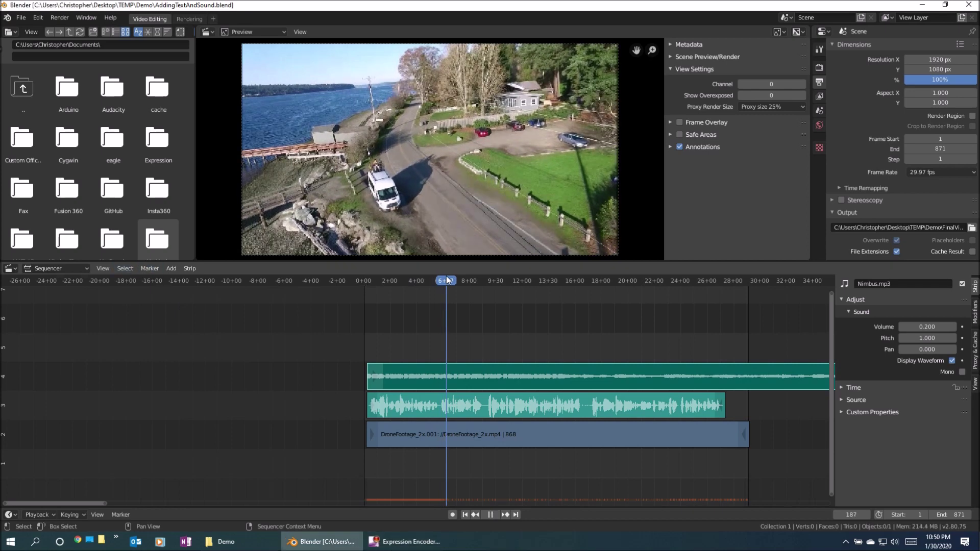
pyautogui.click(379, 279)
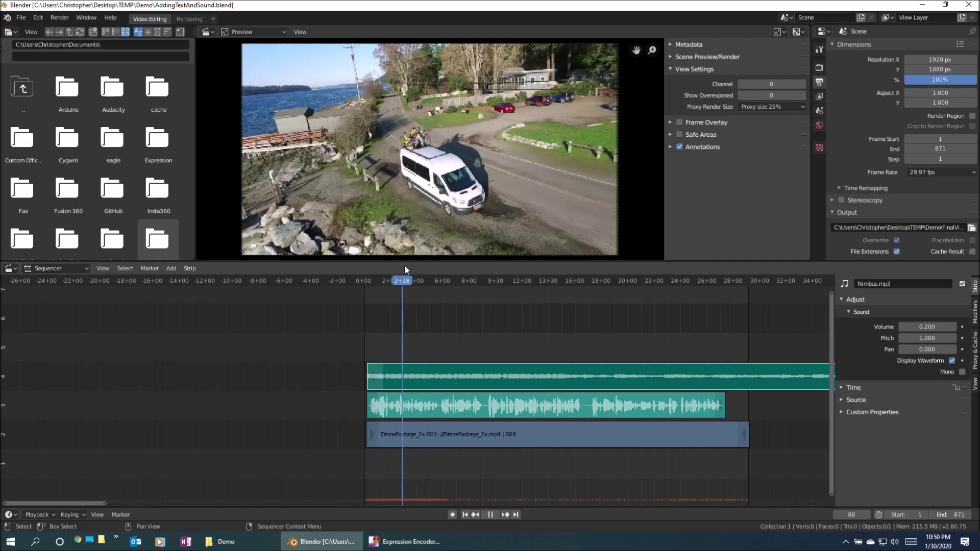
pyautogui.press('space')
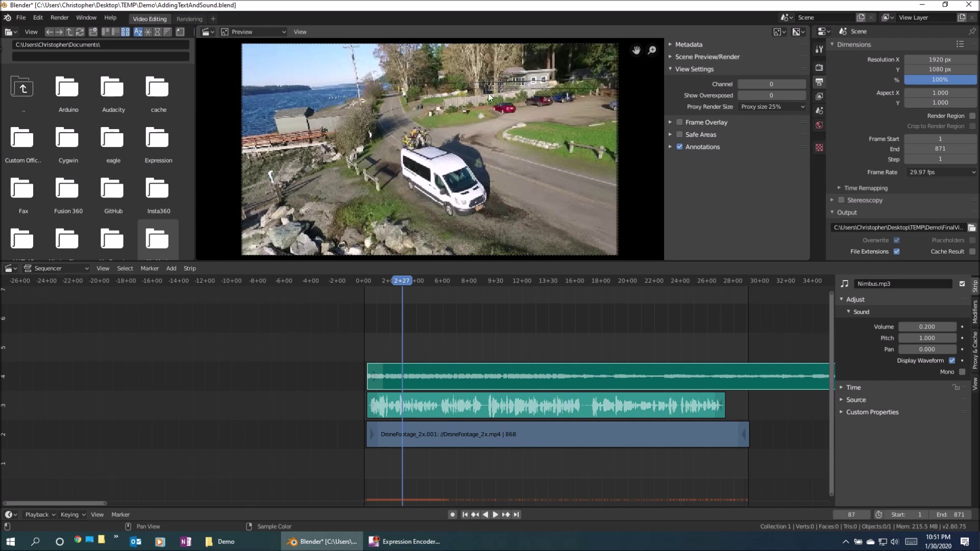
# Step: Add DJI_Phantom_3.jpg as an image strip at frame 87 on channel 5
pyautogui.click(171, 268)
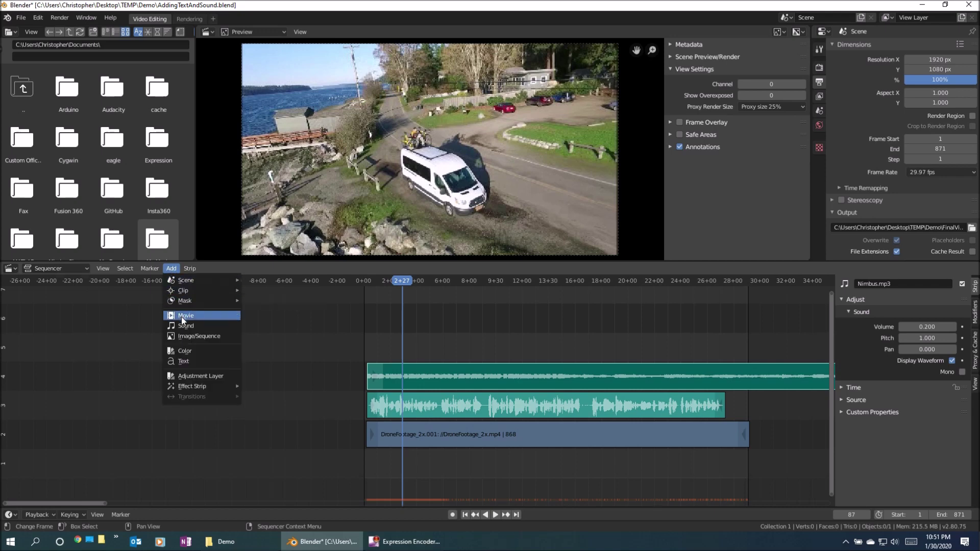
pyautogui.click(214, 338)
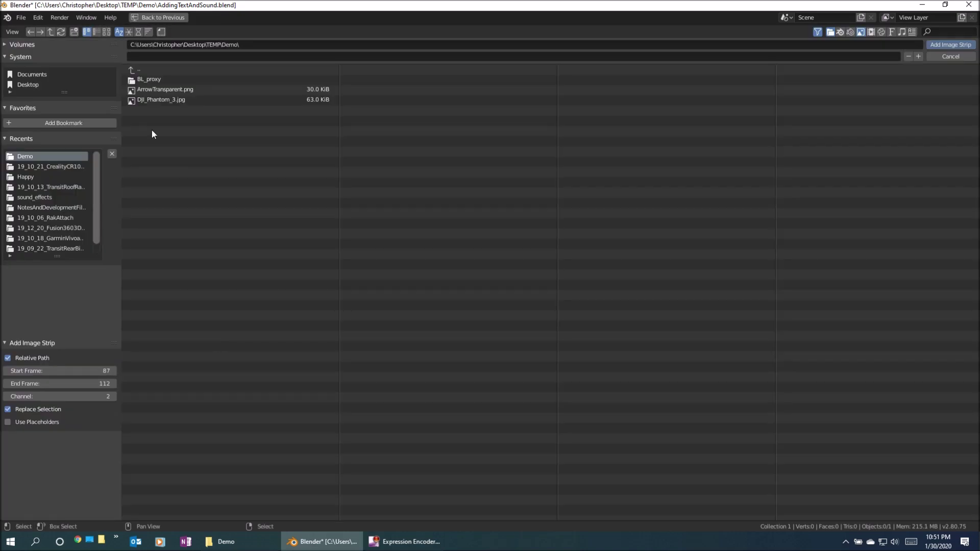
pyautogui.click(160, 100)
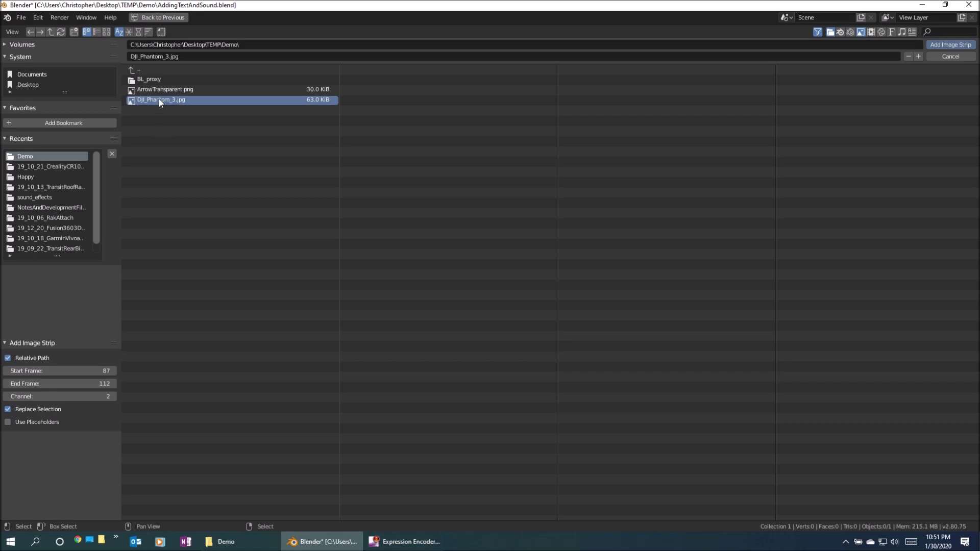
pyautogui.click(947, 44)
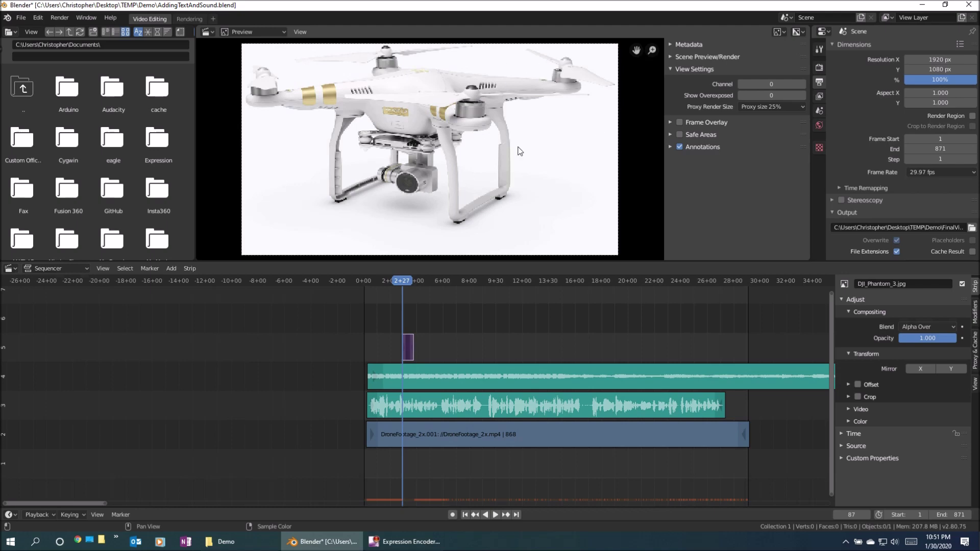
# Step: Zoom the sequencer in around the photo strip and bring up the Add > Effect Strip menu
pyautogui.scroll(5, 421, 352)
pyautogui.scroll(2, 419, 354)
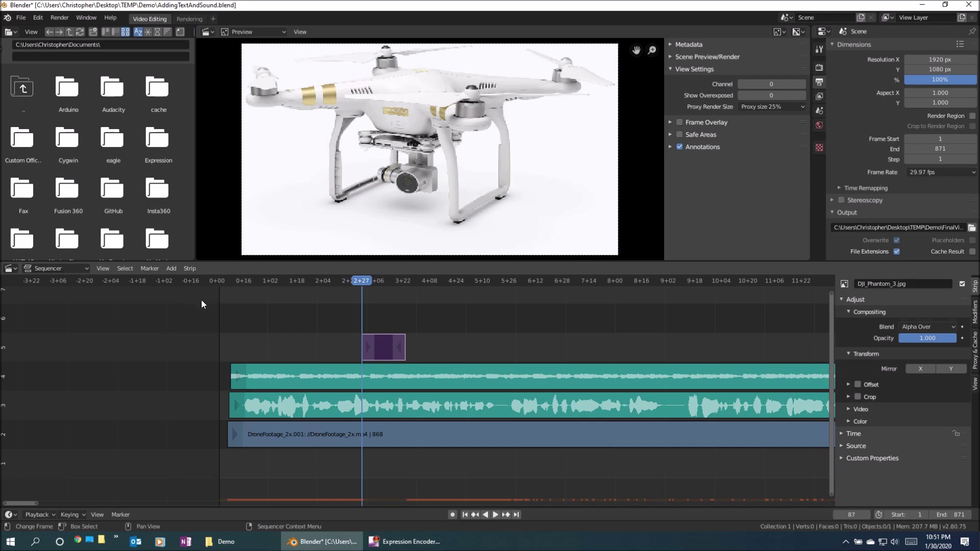
pyautogui.click(172, 269)
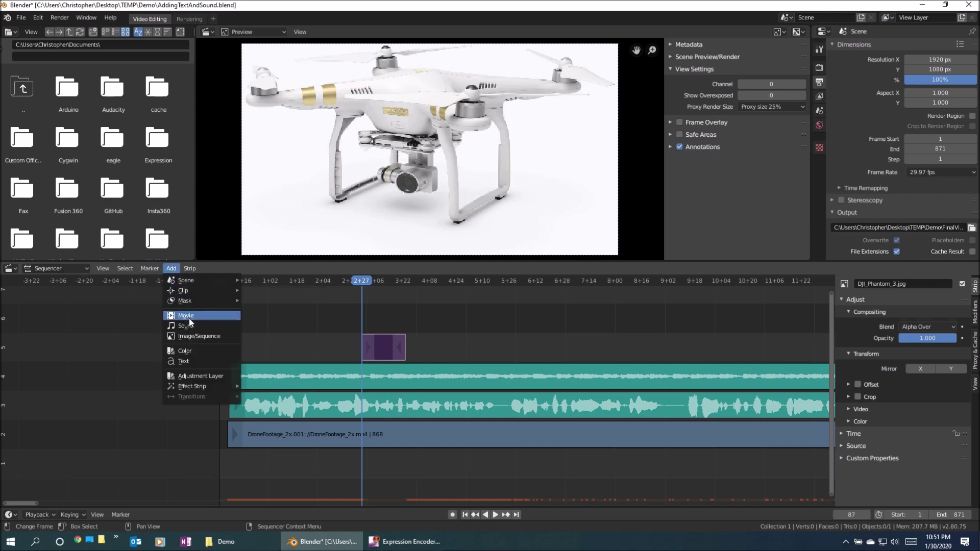
pyautogui.moveTo(205, 388)
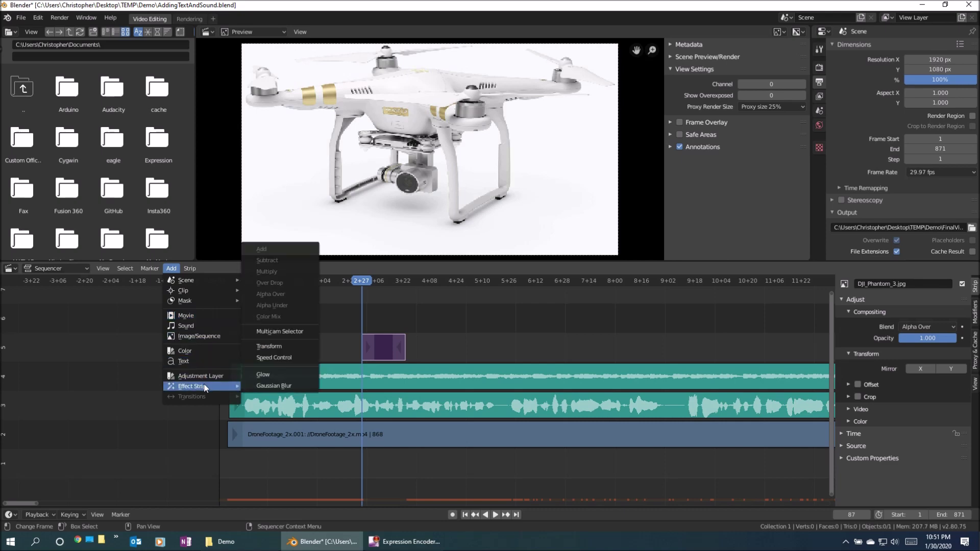
# Step: Add an Alpha Over Transform effect scaled 0.37 by 0.43 at position X 28.65, Y 25.65
pyautogui.click(287, 346)
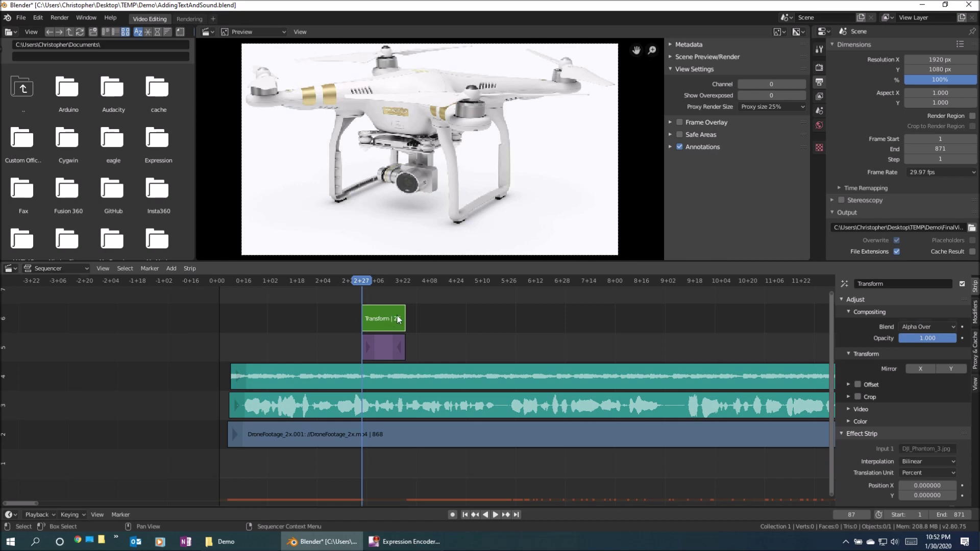
pyautogui.click(929, 329)
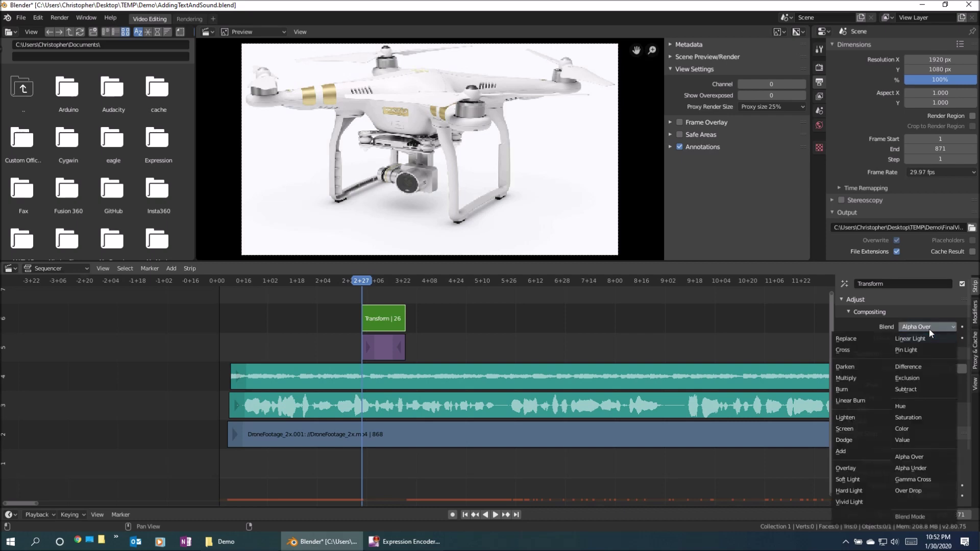
pyautogui.click(932, 326)
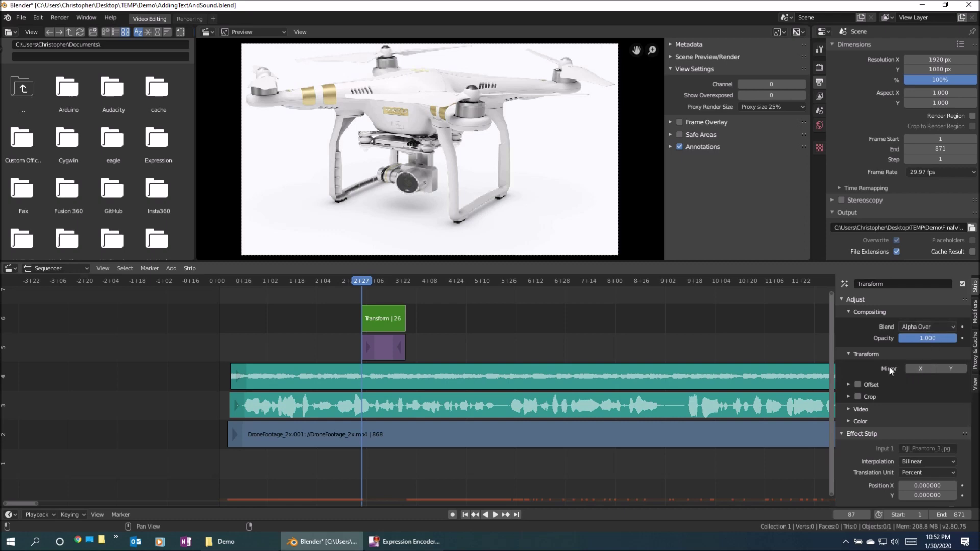
pyautogui.scroll(-3, 862, 378)
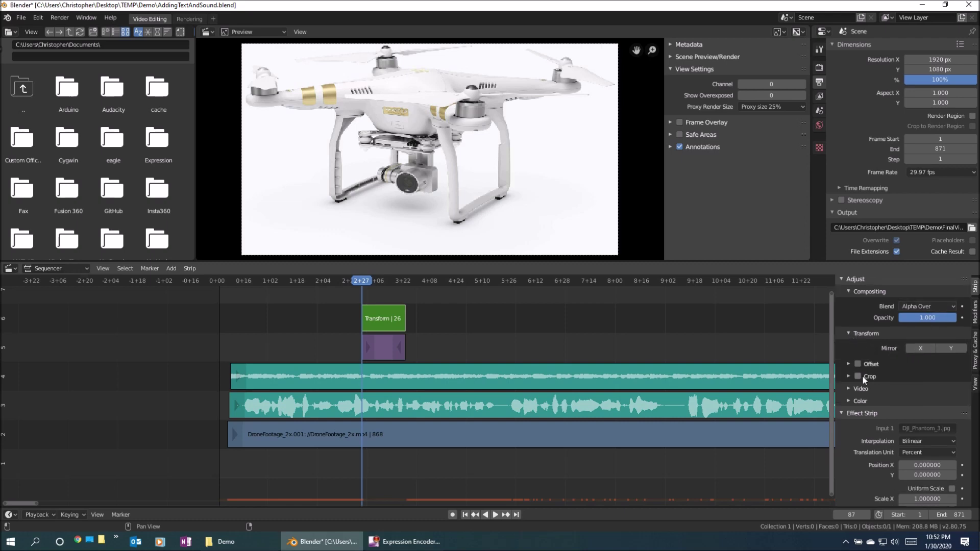
pyautogui.scroll(-1, 863, 375)
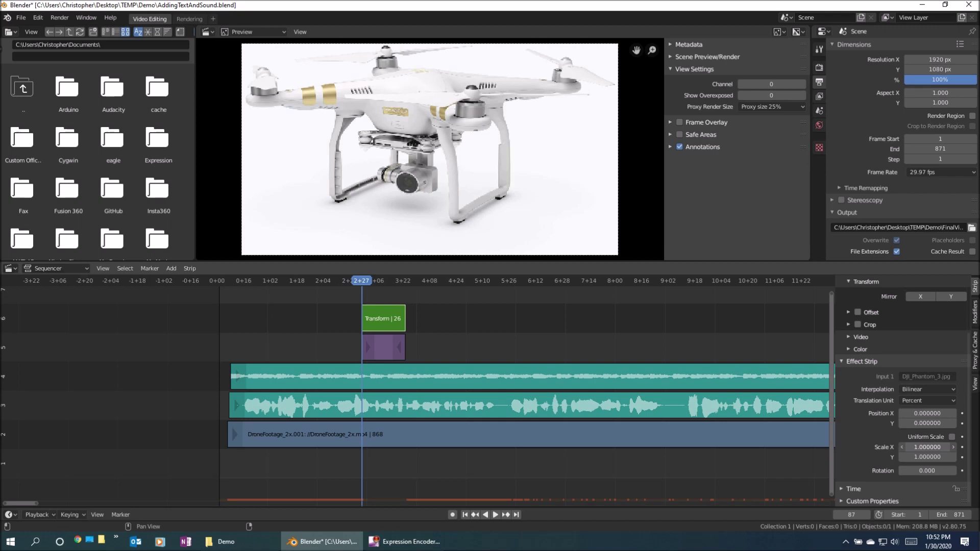
pyautogui.moveTo(927, 447); pyautogui.dragTo(869, 457)
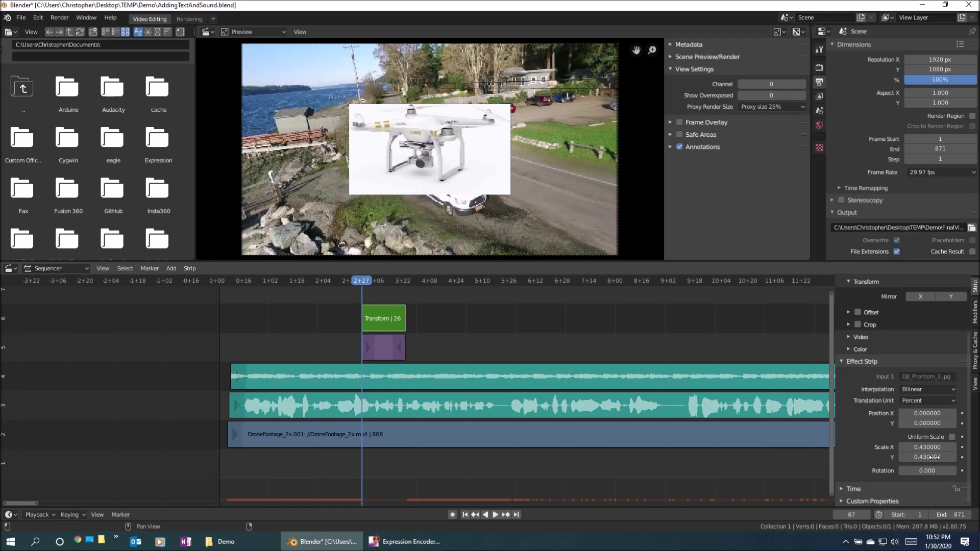
pyautogui.moveTo(927, 447); pyautogui.dragTo(921, 448)
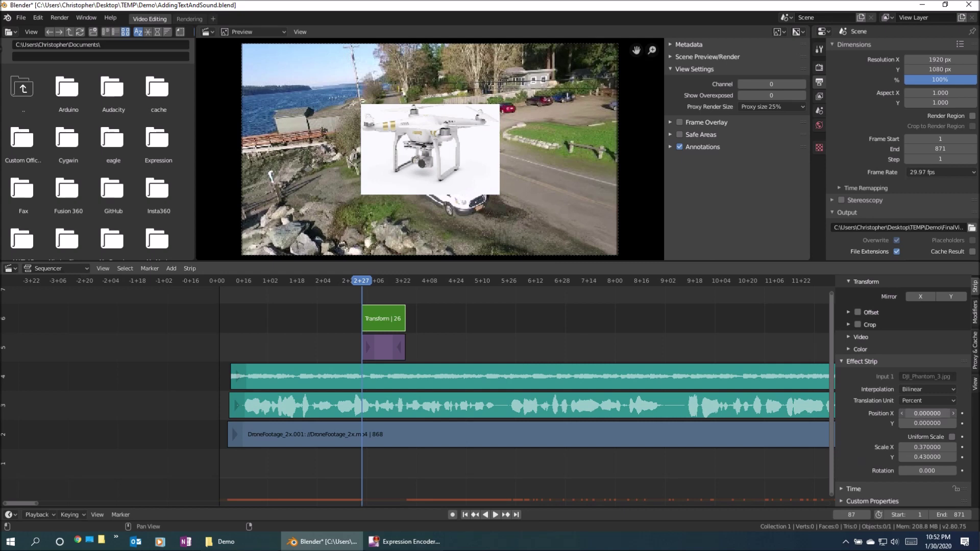
pyautogui.moveTo(928, 414); pyautogui.dragTo(948, 426)
# Step: Select the whole drone photo strip and briefly play the edit to check the overlay
pyautogui.click(397, 356)
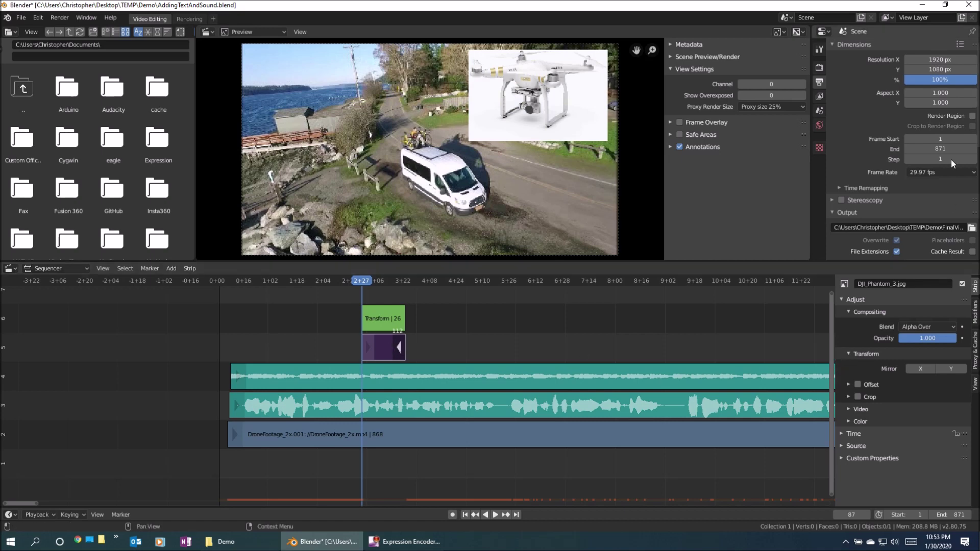
pyautogui.click(385, 349)
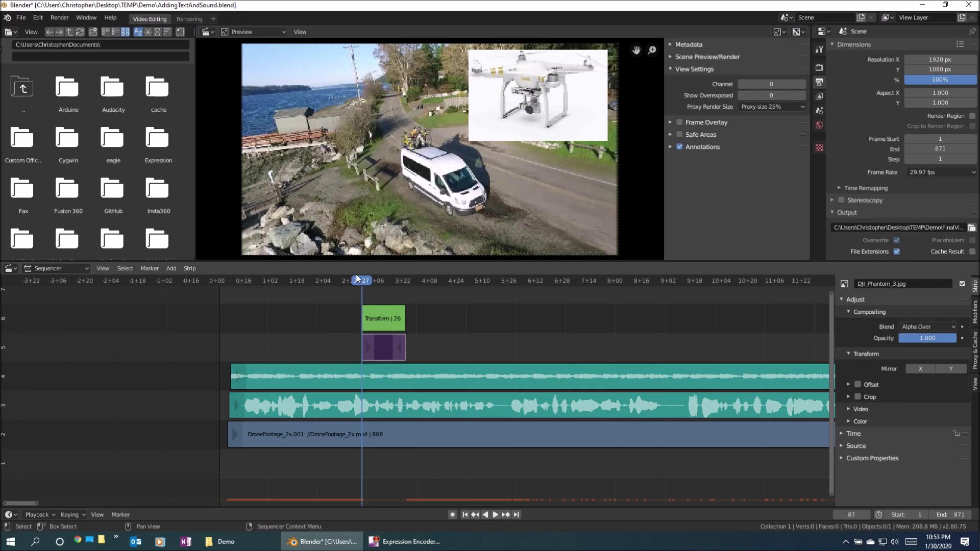
pyautogui.moveTo(361, 284); pyautogui.dragTo(356, 280)
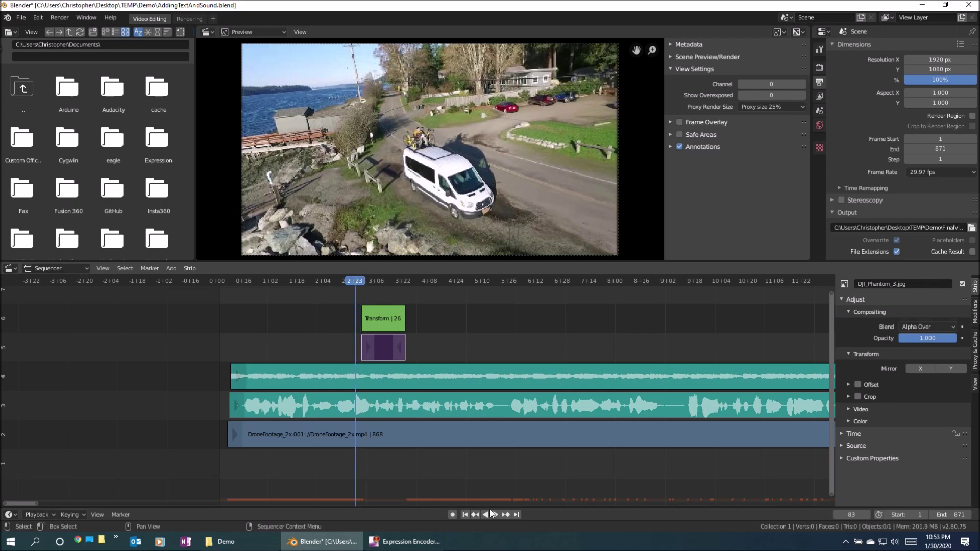
pyautogui.click(495, 515)
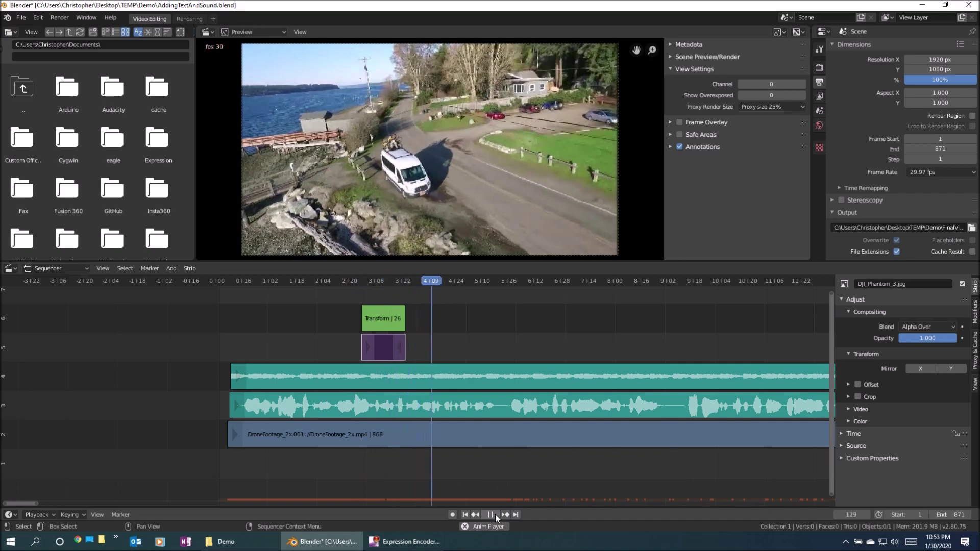
pyautogui.click(496, 515)
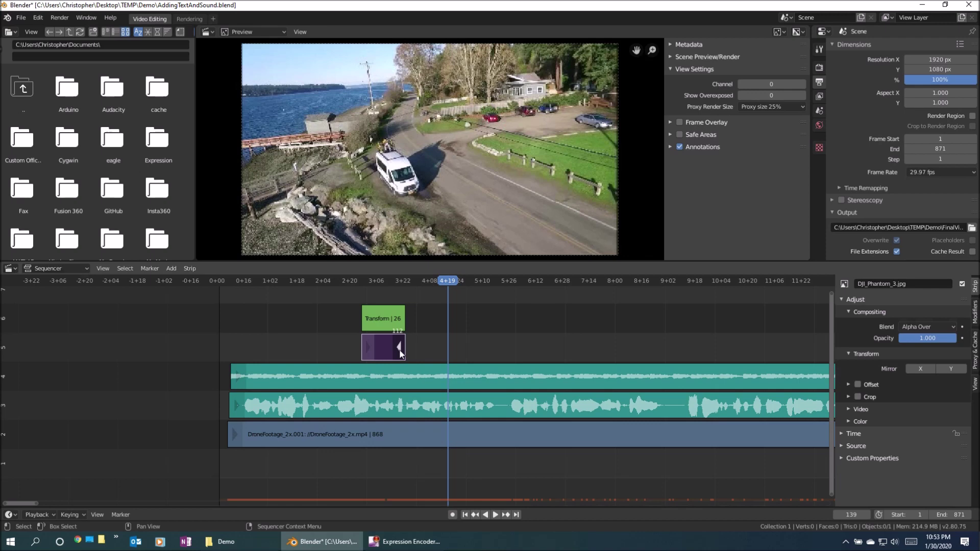
# Step: Extend the photo strip to end at frame 270 and replay from frame 64
pyautogui.moveTo(400, 353); pyautogui.dragTo(666, 353)
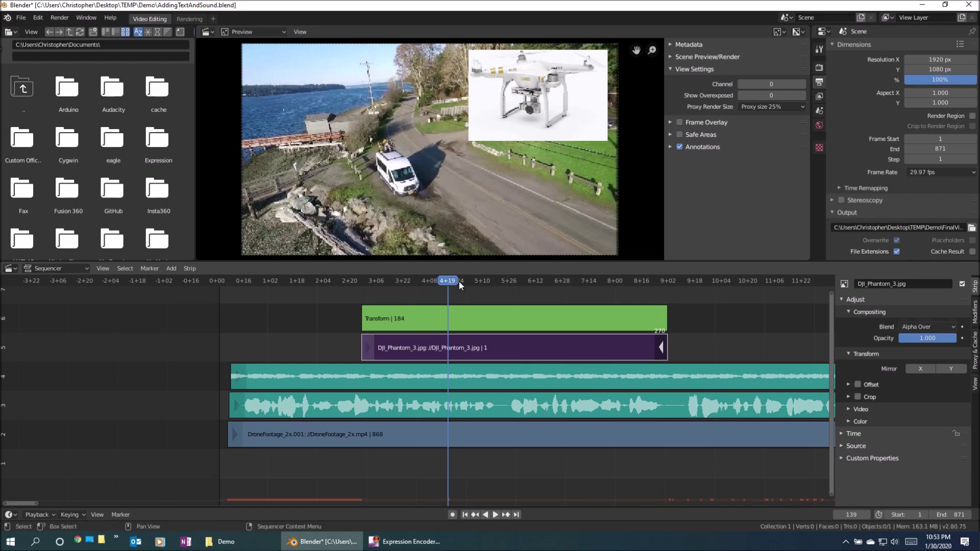
pyautogui.scroll(-2, 444, 357)
pyautogui.moveTo(449, 284); pyautogui.dragTo(338, 280)
pyautogui.click(497, 515)
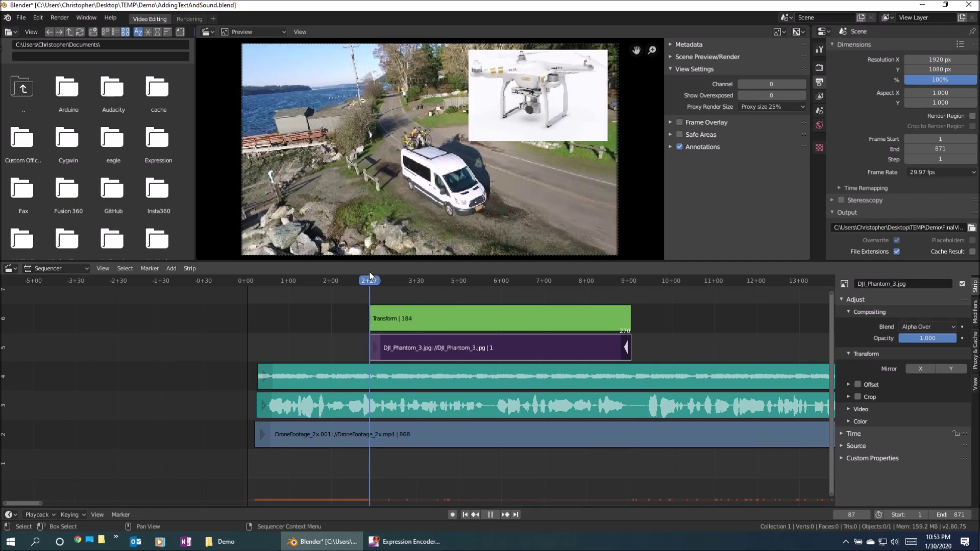
# Step: Stop at frame 87 and add the PopAppear.wav sound strip there
pyautogui.press('space')
pyautogui.press('space')
pyautogui.press('space')
pyautogui.click(170, 269)
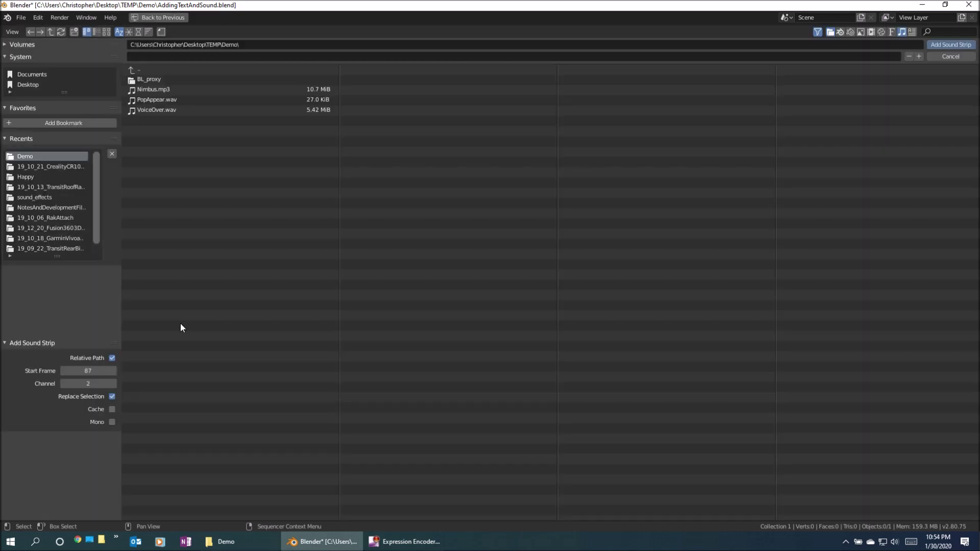
pyautogui.click(180, 324)
pyautogui.click(152, 99)
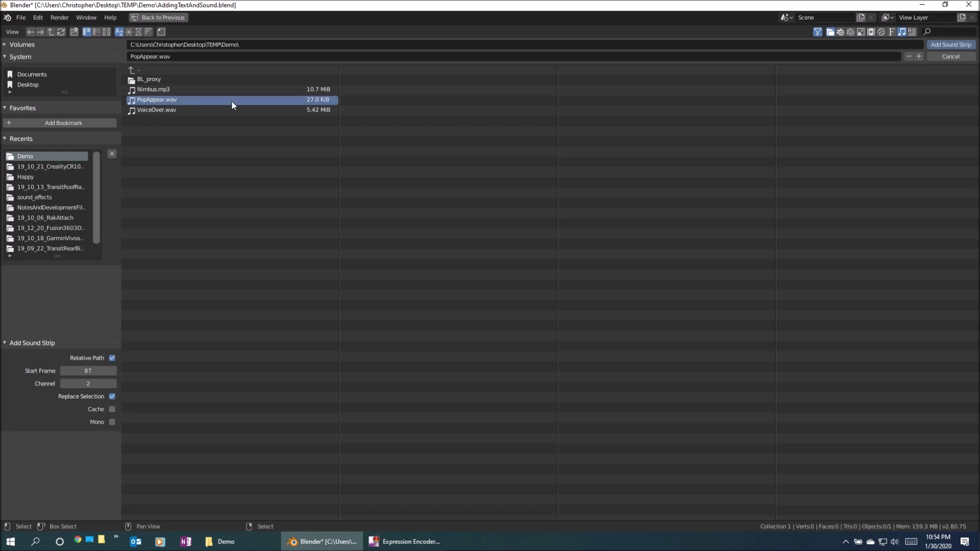
pyautogui.click(951, 45)
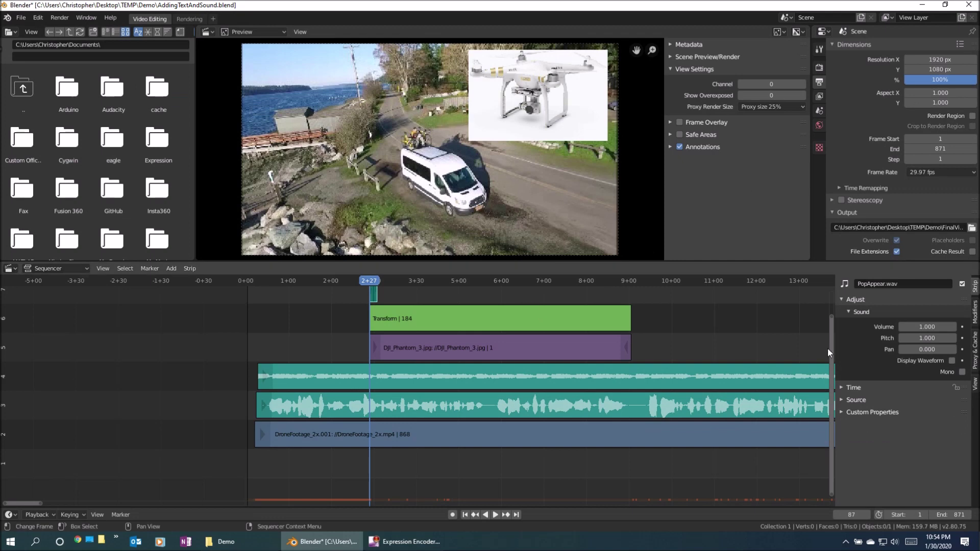
pyautogui.moveTo(831, 347); pyautogui.dragTo(831, 314)
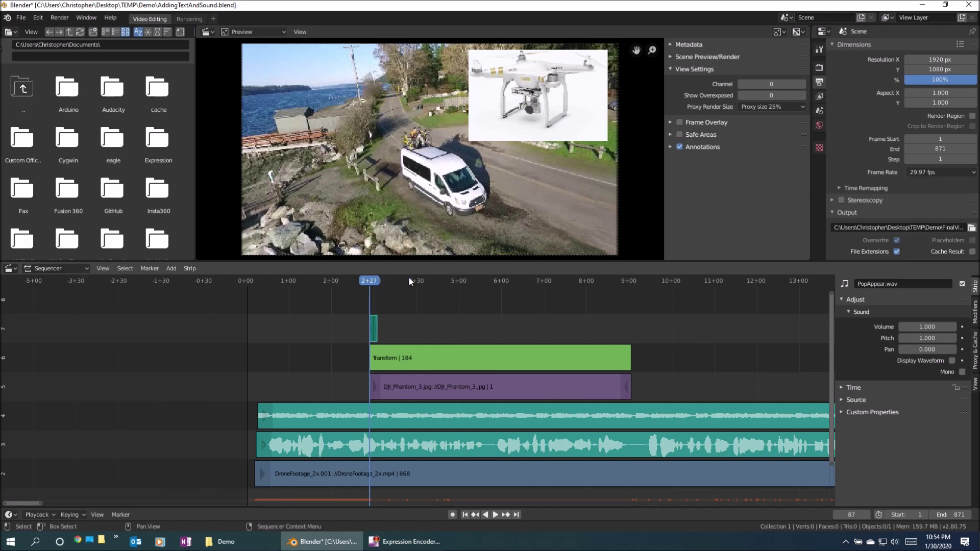
# Step: Change the pop sound's Volume from 1.0 to 10 in the Sound panel
pyautogui.click(927, 326)
pyautogui.write('1.0')
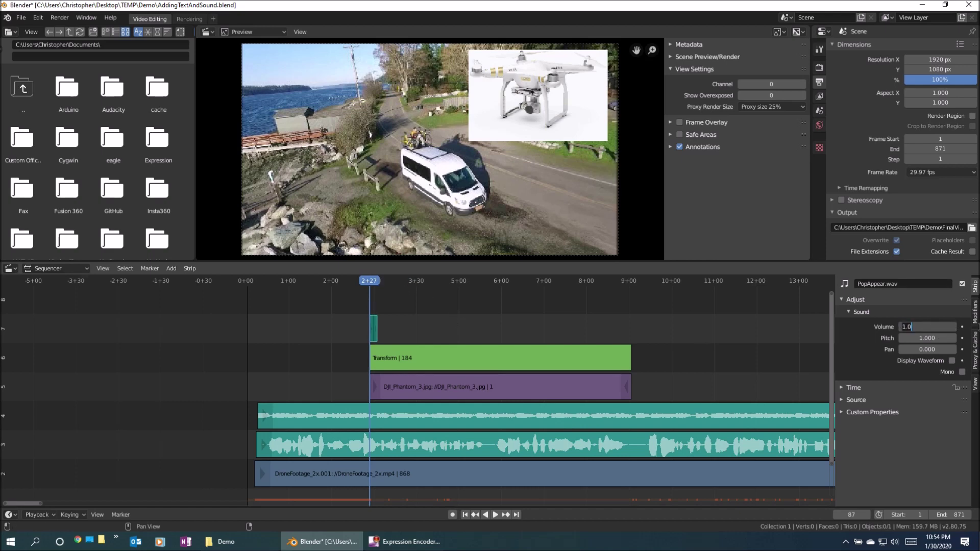
pyautogui.press('BackSpace')
pyautogui.press('BackSpace')
pyautogui.write('0')
pyautogui.press('Return')
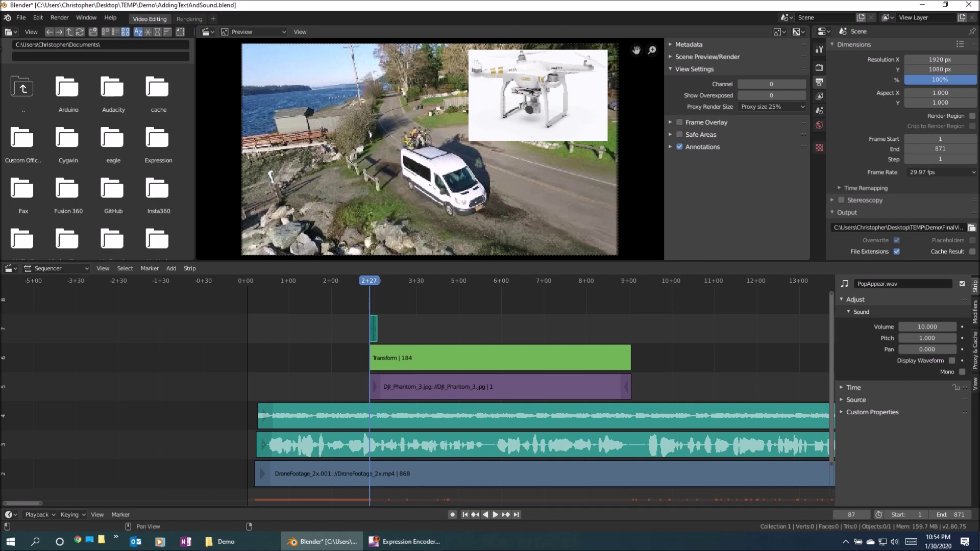
pyautogui.moveTo(373, 282); pyautogui.dragTo(312, 281)
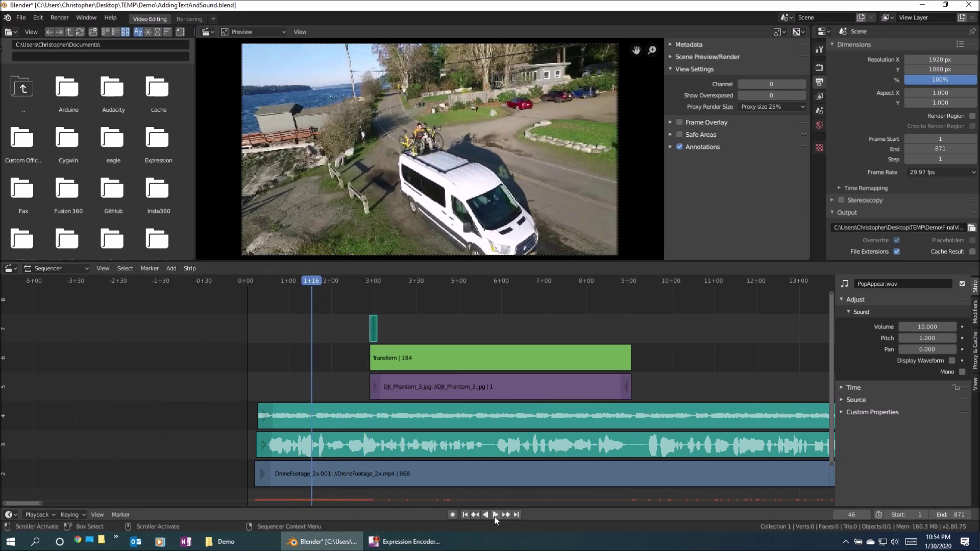
pyautogui.click(494, 516)
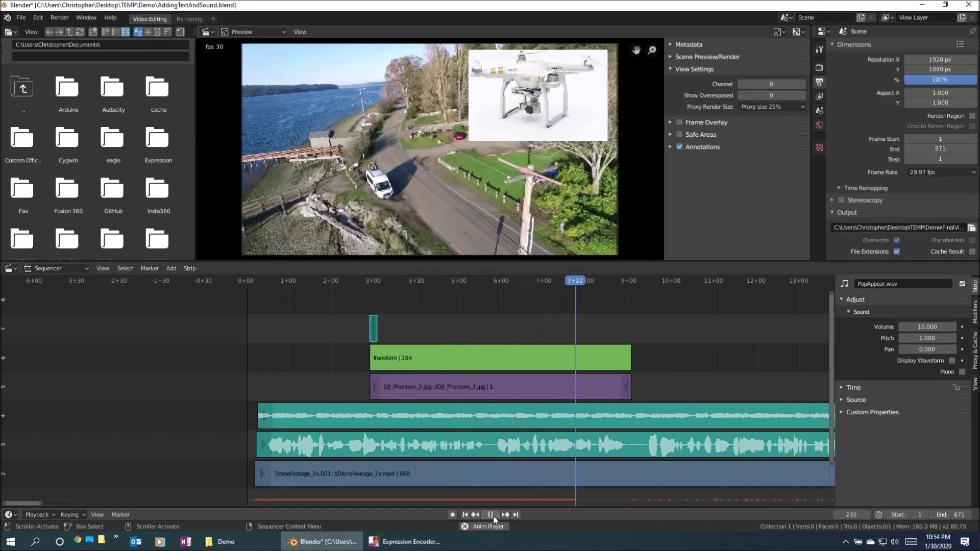
pyautogui.click(493, 516)
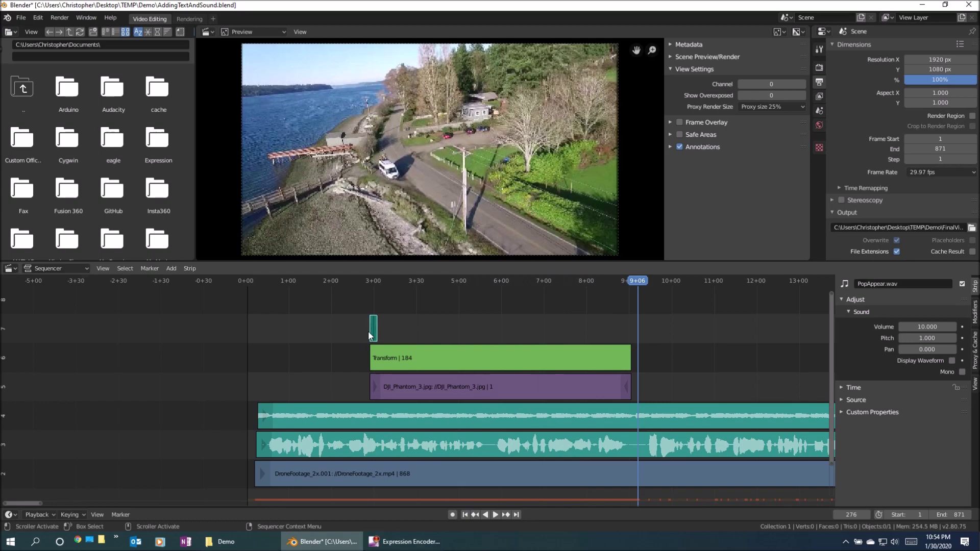
pyautogui.scroll(-2, 538, 353)
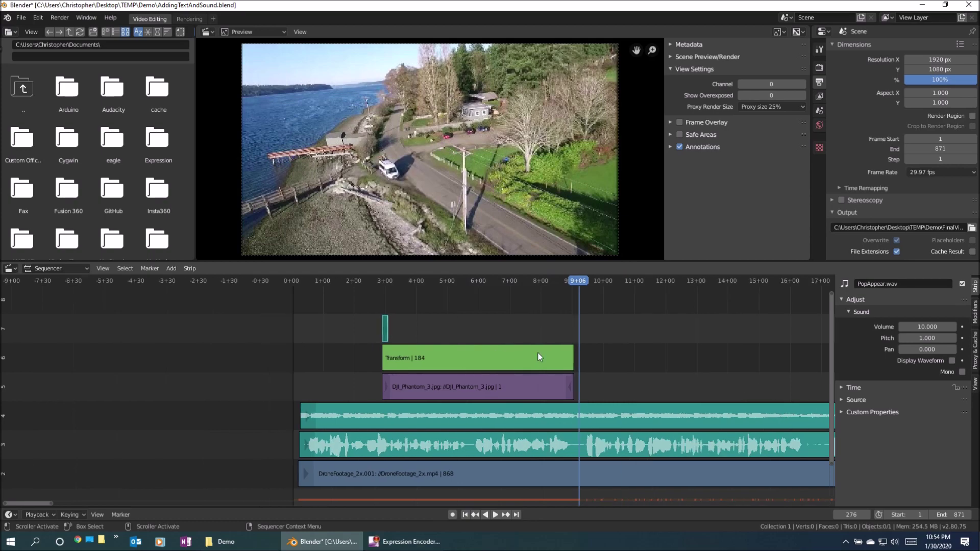
pyautogui.scroll(-1, 538, 356)
pyautogui.moveTo(567, 281); pyautogui.dragTo(517, 287)
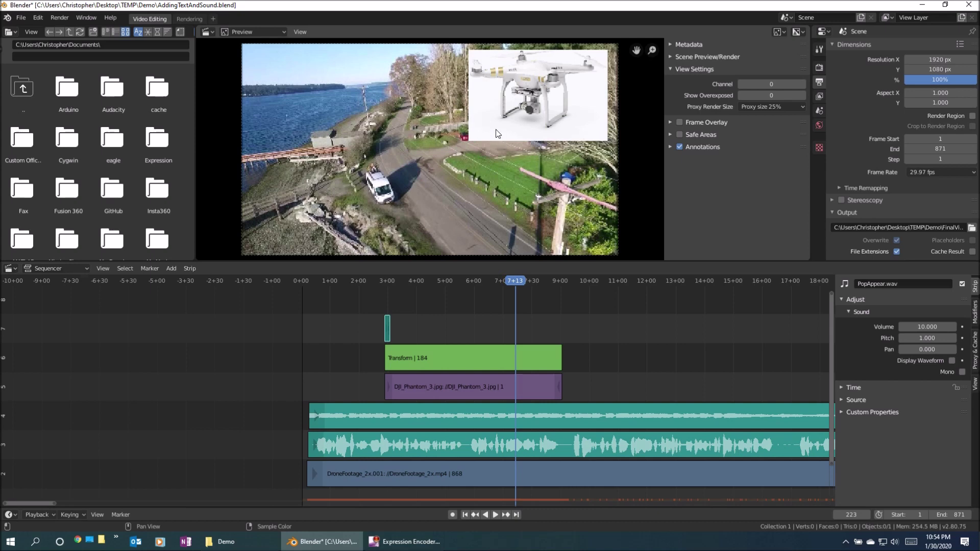
pyautogui.click(244, 543)
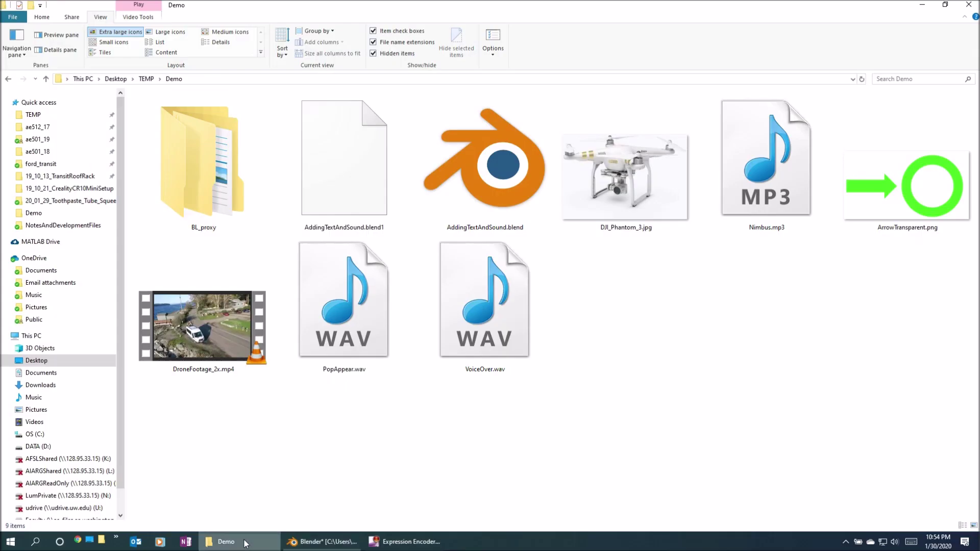
pyautogui.click(916, 199)
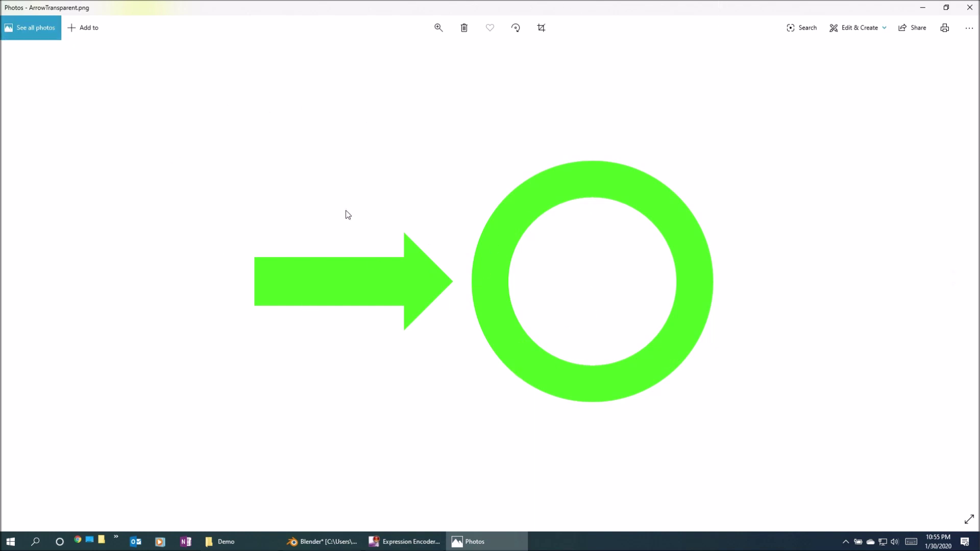
pyautogui.click(970, 7)
pyautogui.click(715, 357)
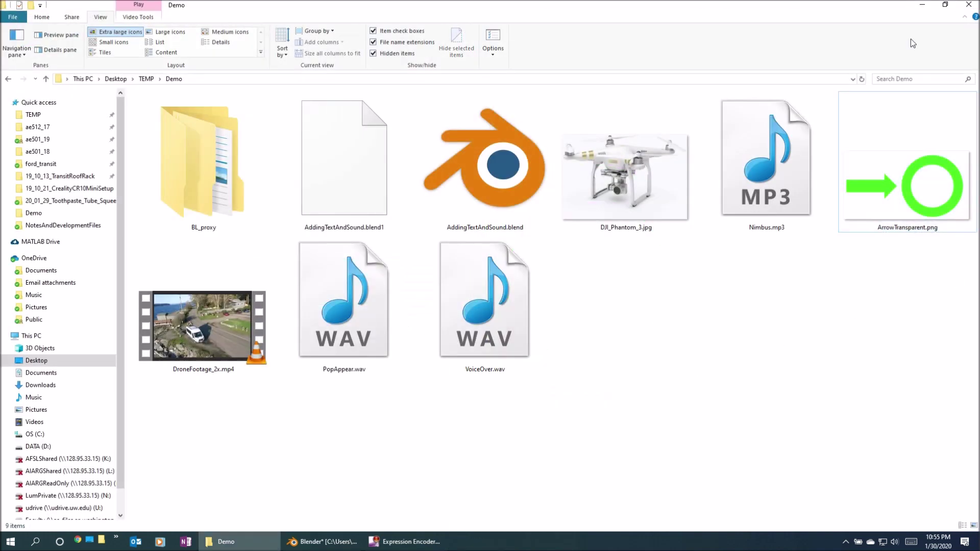
pyautogui.click(916, 10)
# Step: Zoom the timeline out and play the edit, pausing at frame 306, then stopping at 493
pyautogui.scroll(-3, 566, 323)
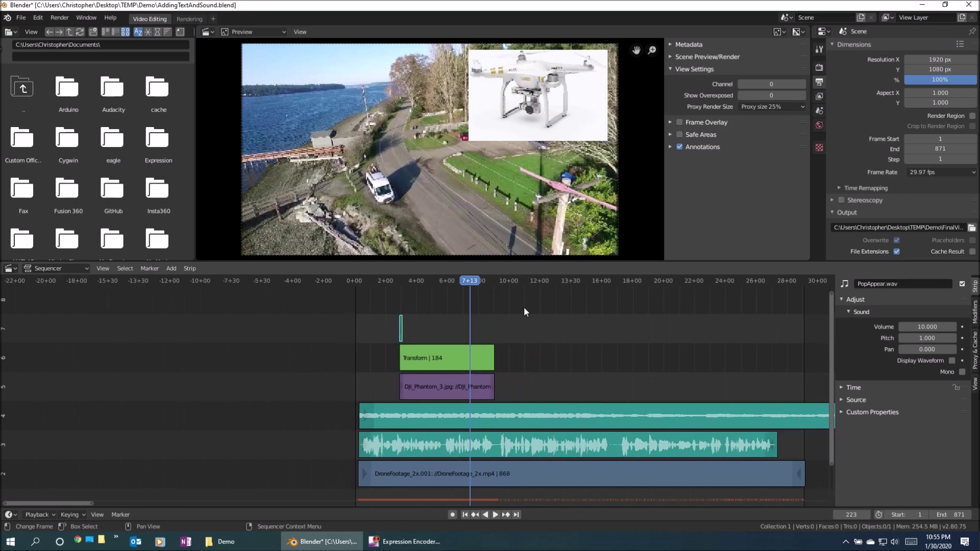
pyautogui.press('space')
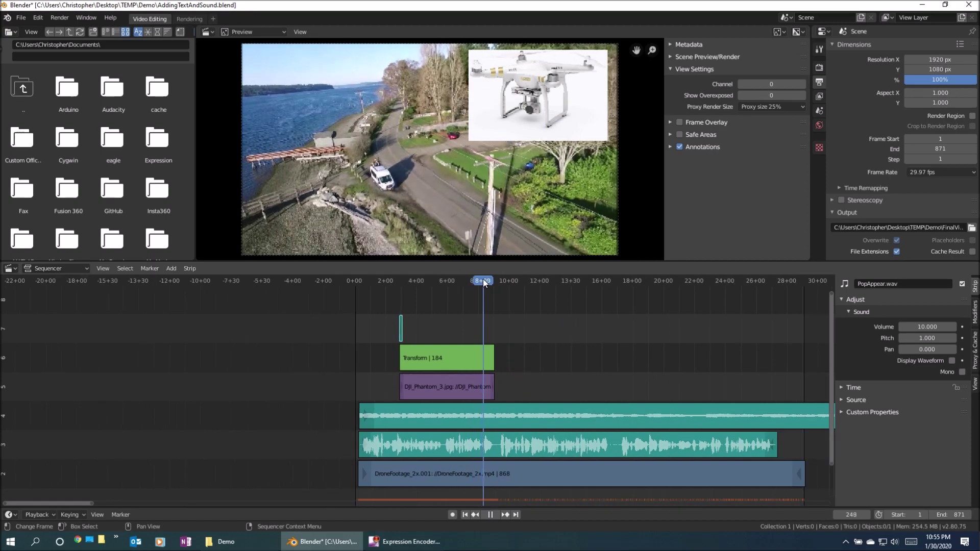
pyautogui.press('space')
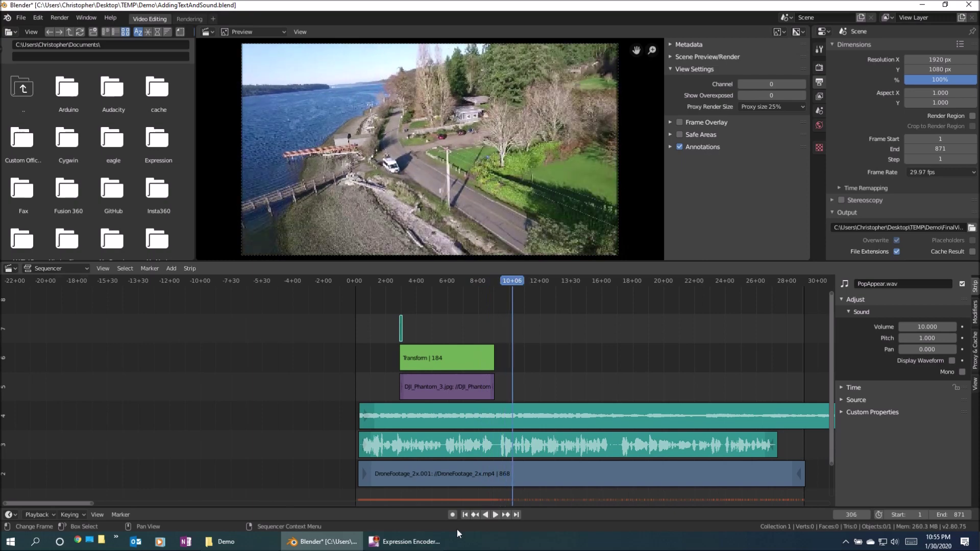
pyautogui.click(495, 514)
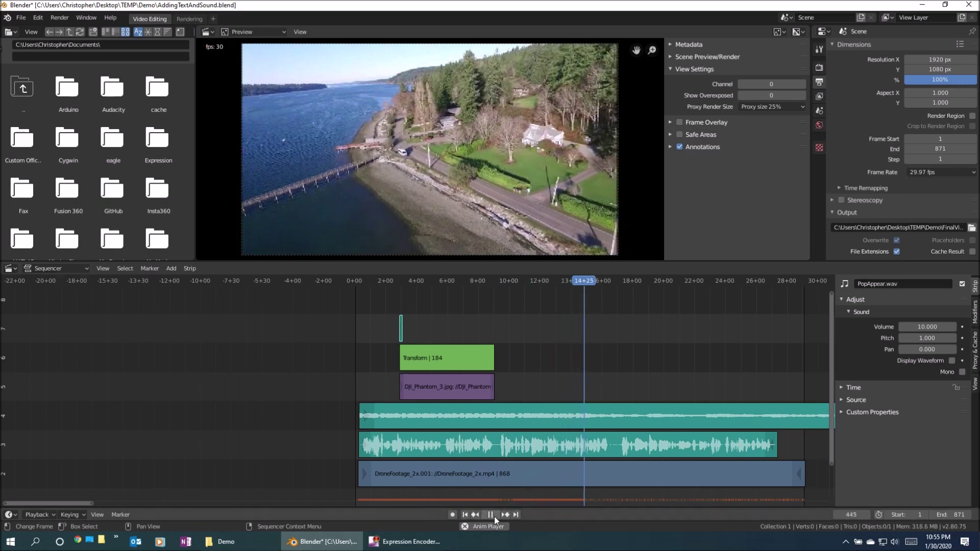
pyautogui.click(490, 514)
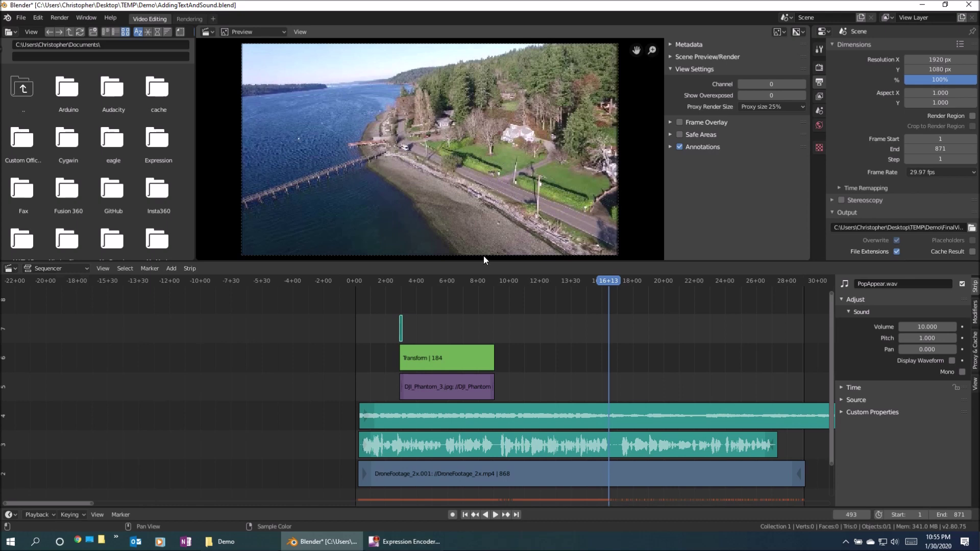
pyautogui.click(172, 268)
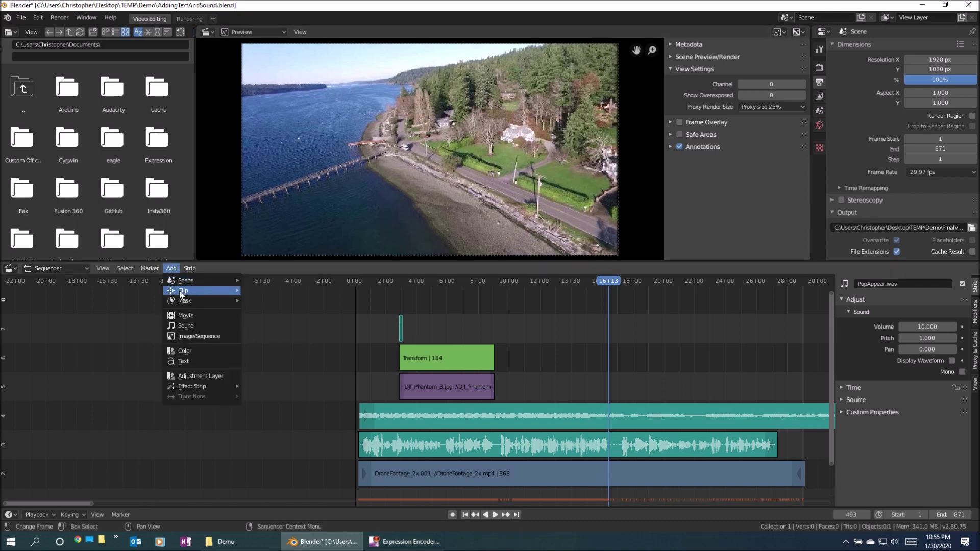
# Step: Add ArrowTransparent.png as an image strip at frame 493 on channel 6 and select it
pyautogui.click(189, 336)
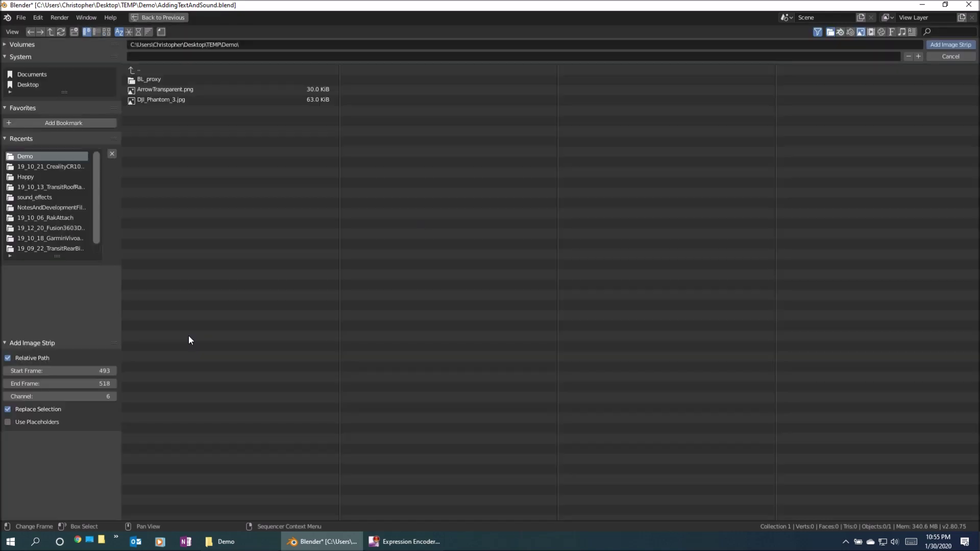
pyautogui.click(169, 91)
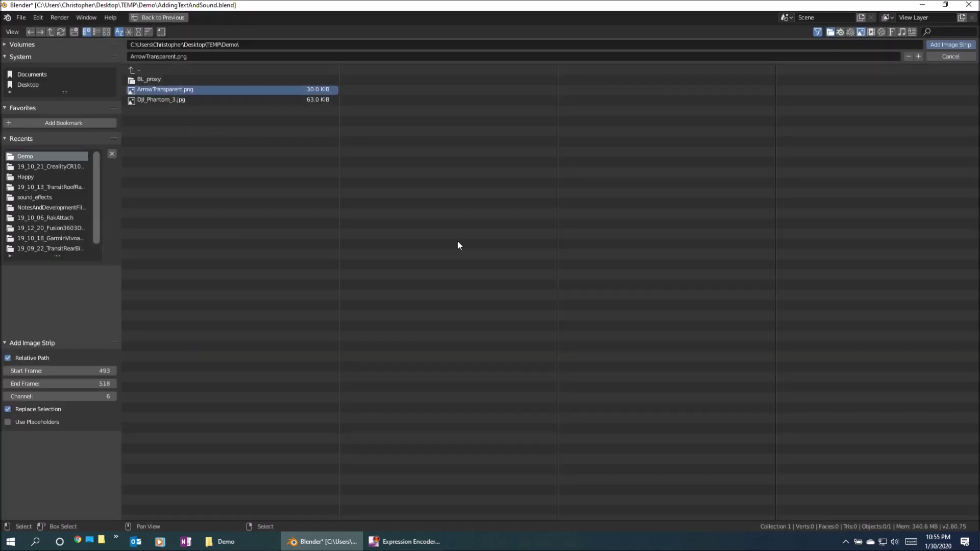
pyautogui.click(948, 45)
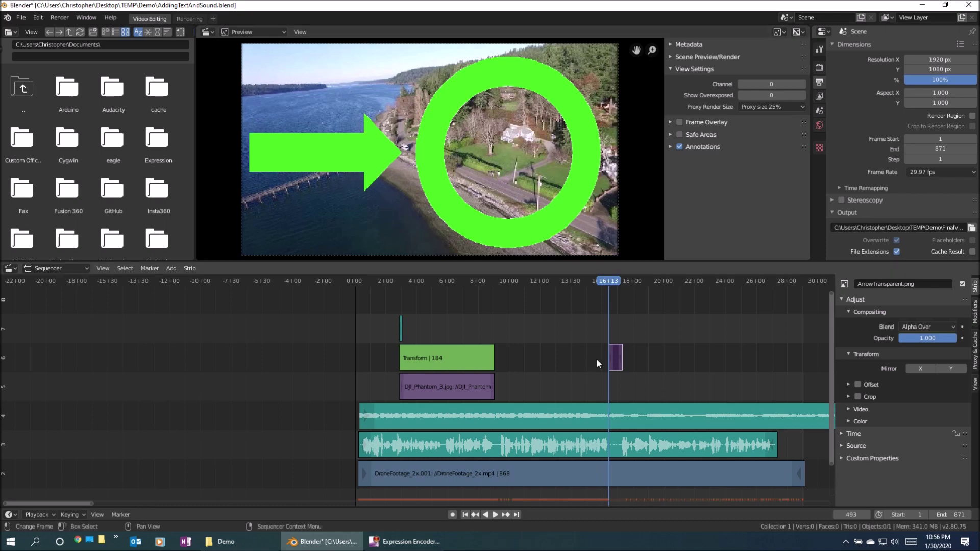
pyautogui.click(621, 354)
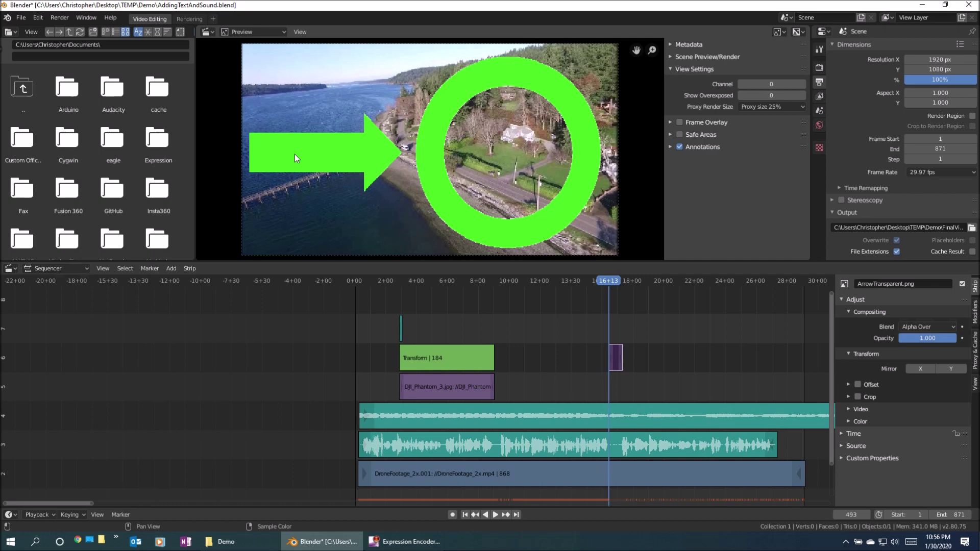
pyautogui.click(171, 268)
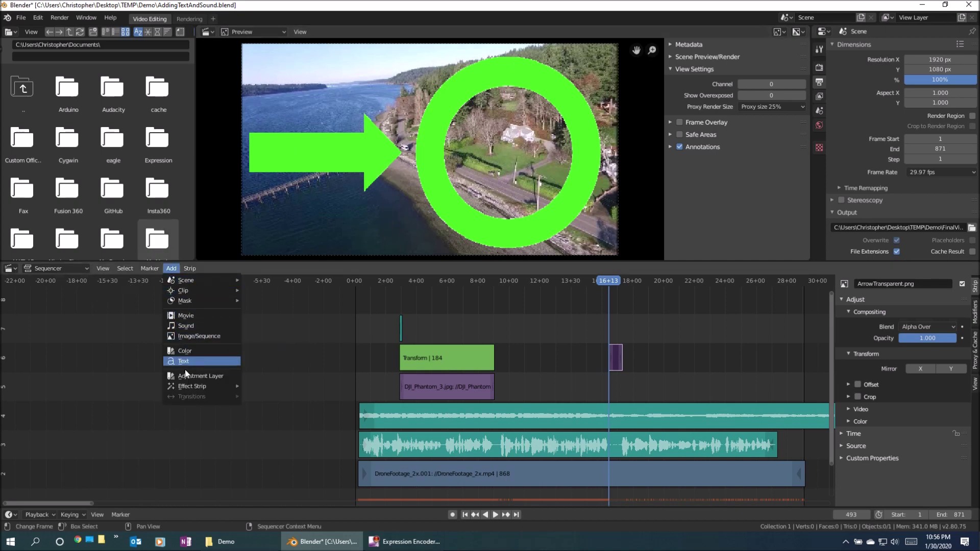
# Step: Give the arrow strip a Transform effect with uniform scale 0.25 and X position -11.55
pyautogui.moveTo(192, 386)
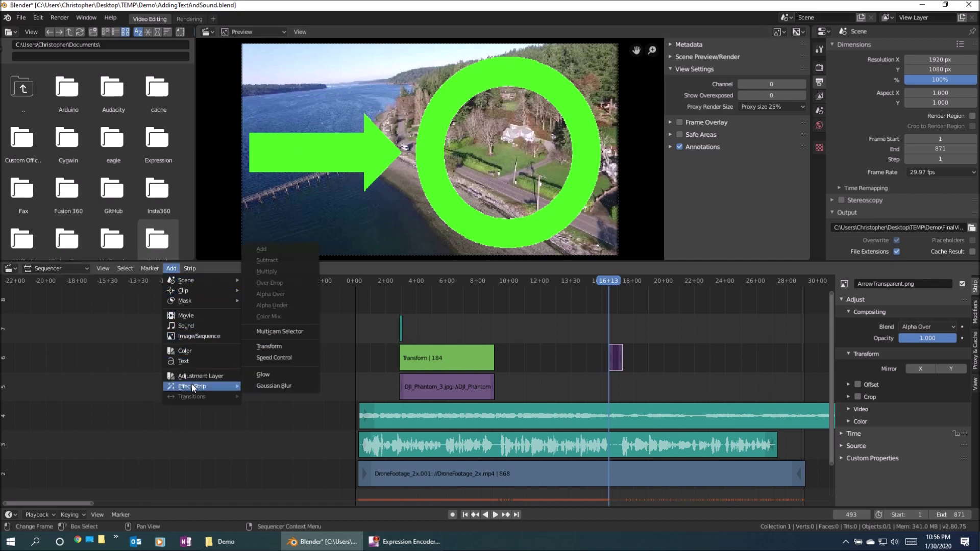
pyautogui.click(279, 346)
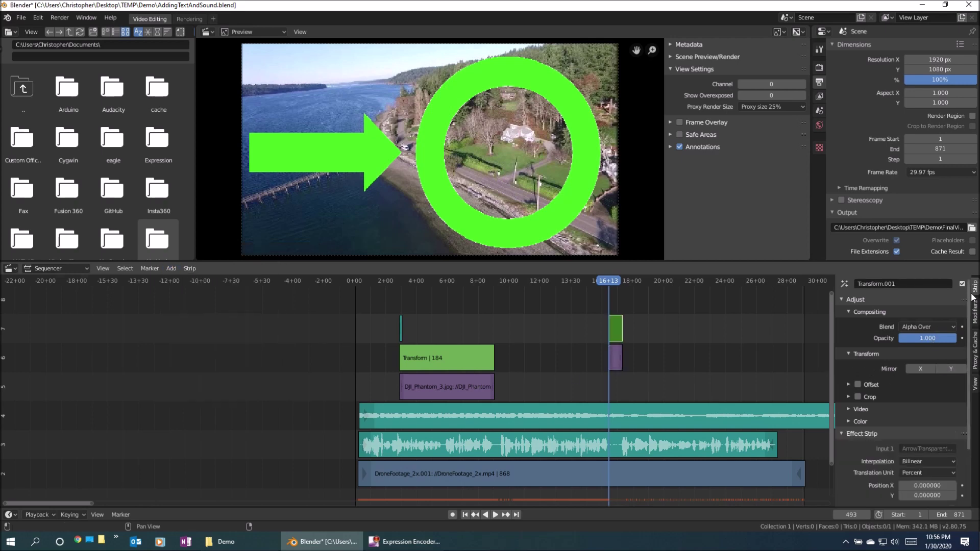
pyautogui.scroll(-4, 914, 367)
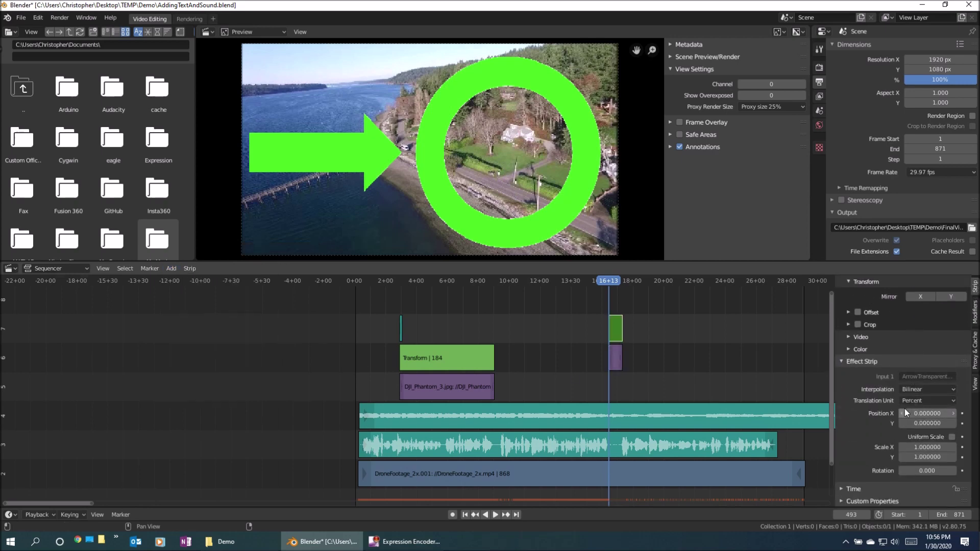
pyautogui.click(933, 447)
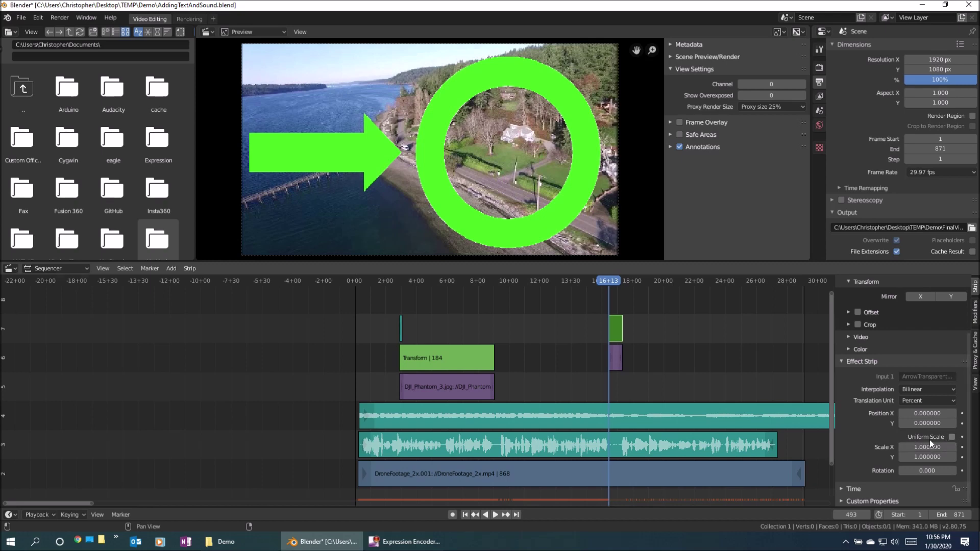
pyautogui.press('Return')
pyautogui.click(952, 437)
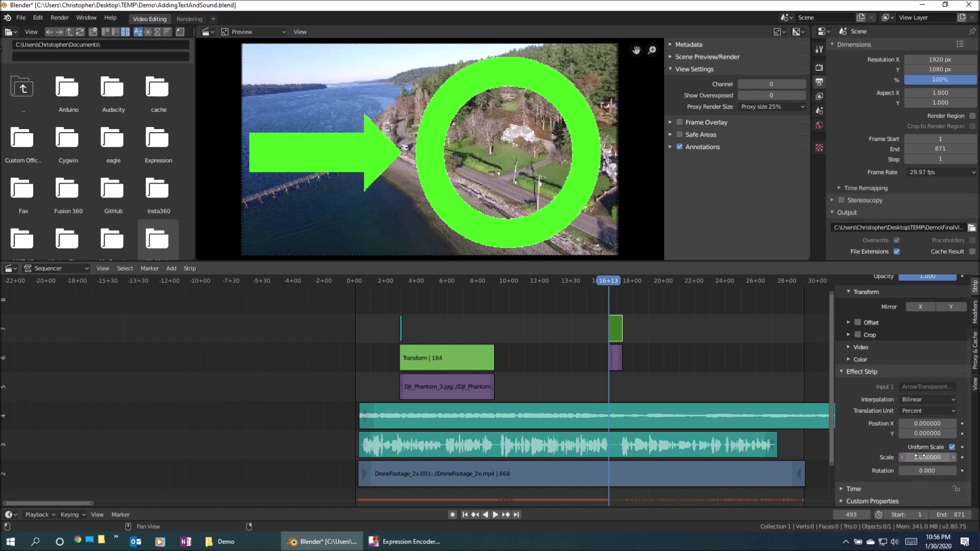
pyautogui.moveTo(927, 458); pyautogui.dragTo(896, 458)
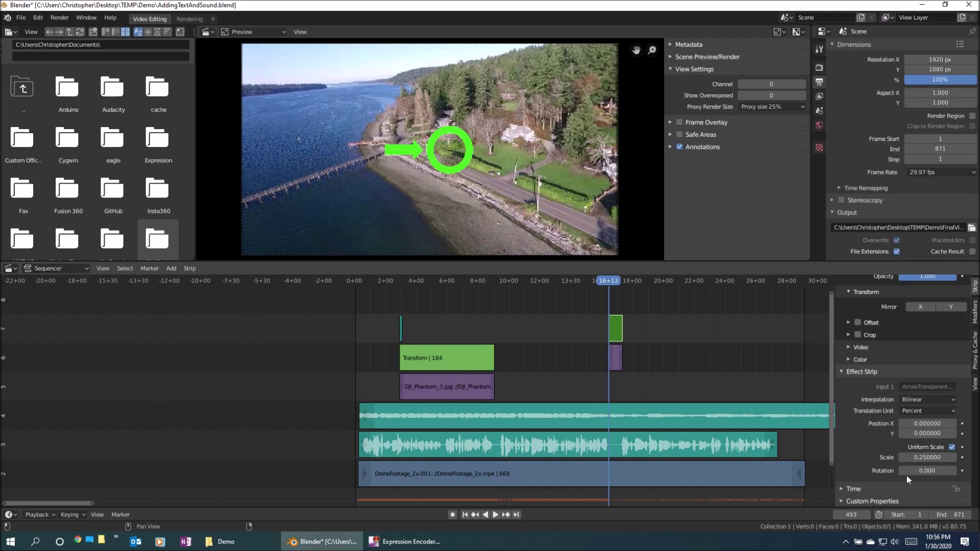
pyautogui.moveTo(932, 425); pyautogui.dragTo(893, 425)
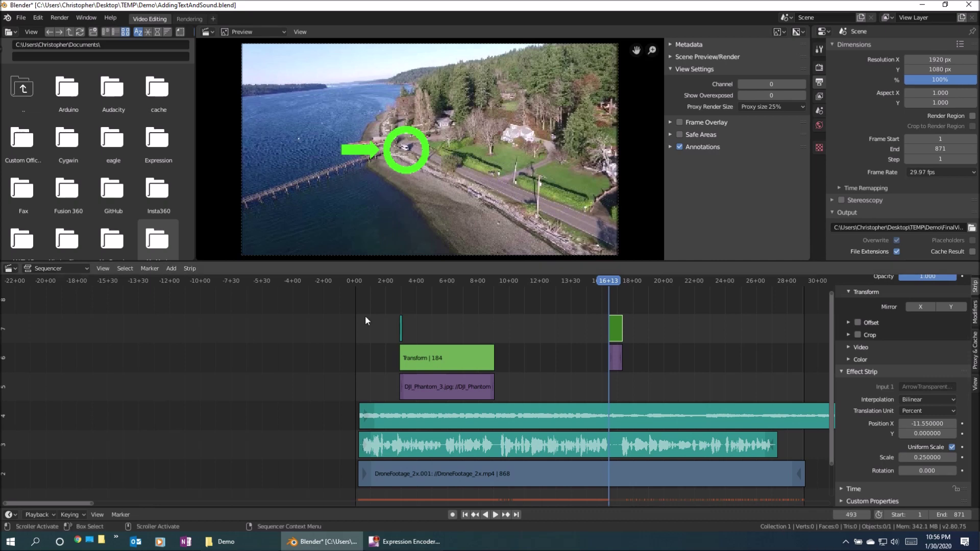
pyautogui.click(166, 269)
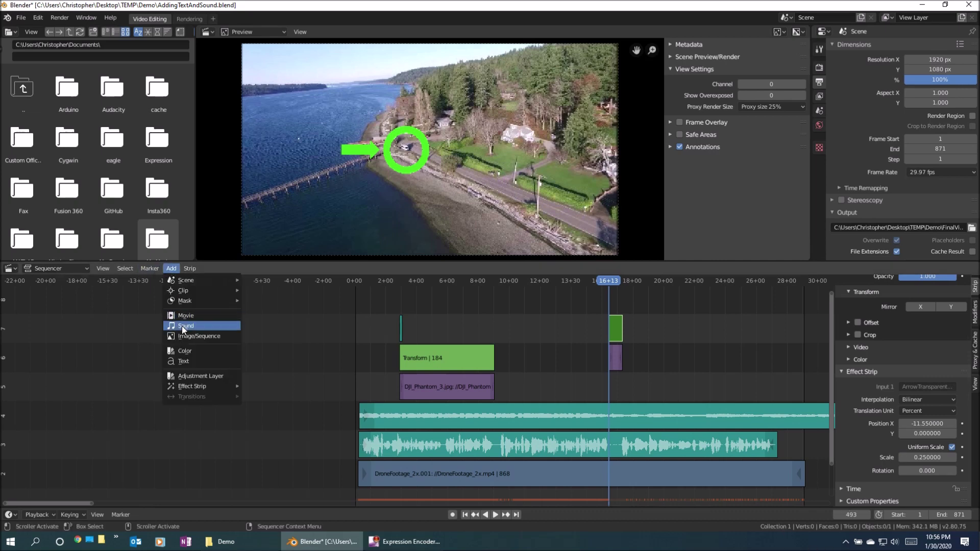
# Step: Add PopAppear.wav as a sound strip at frame 493 and set its volume to 10
pyautogui.click(182, 325)
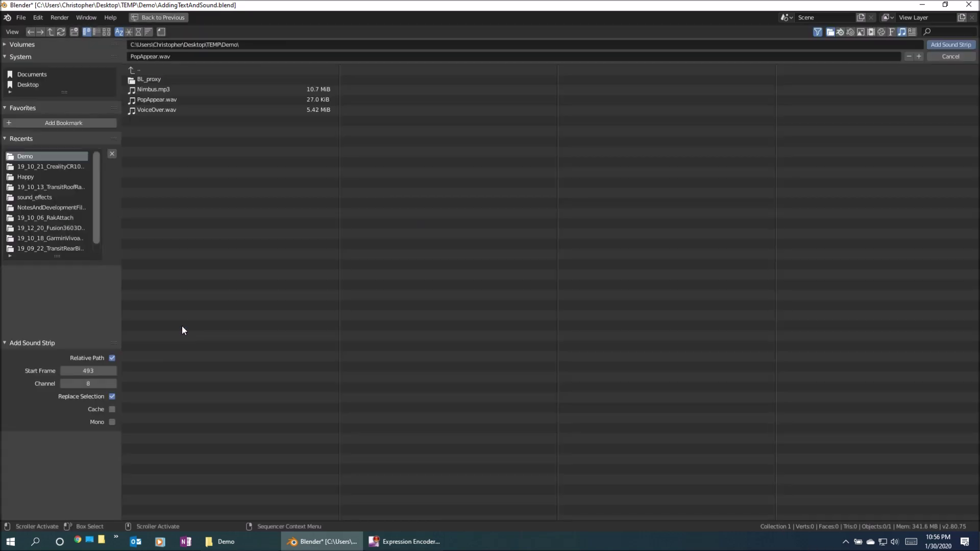
pyautogui.doubleClick(148, 101)
pyautogui.click(929, 327)
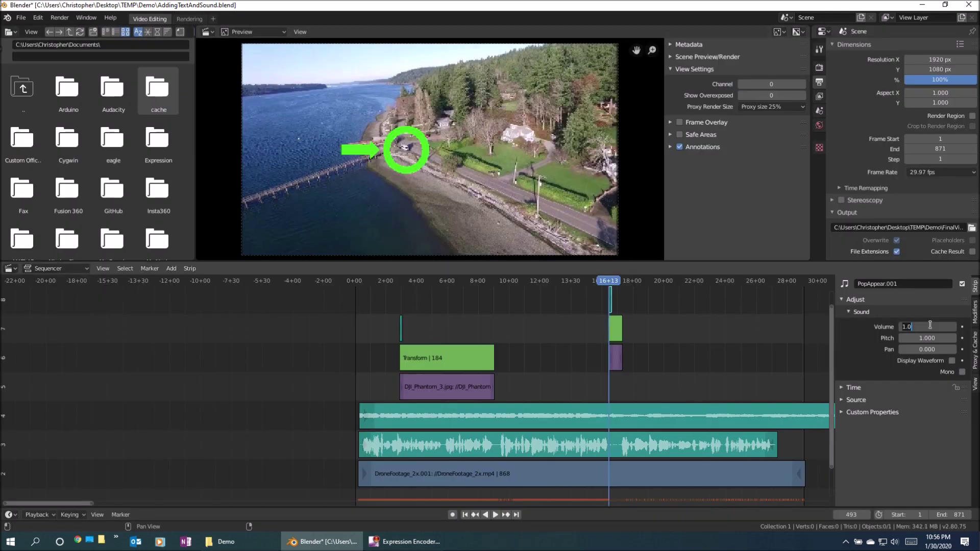
pyautogui.write('10')
pyautogui.press('Return')
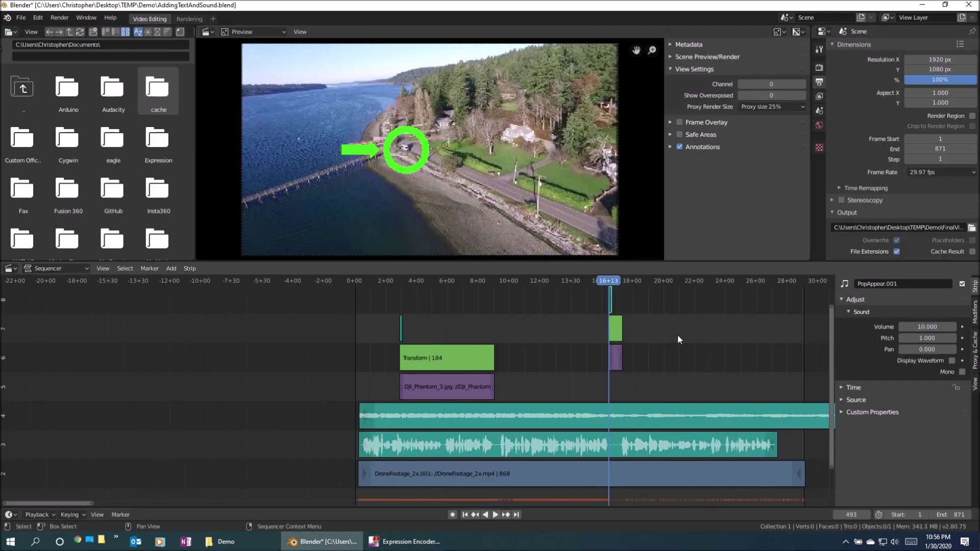
# Step: Extend the ArrowTransparent overlay to about frame 592, preview it, then move to frame 647
pyautogui.click(618, 354)
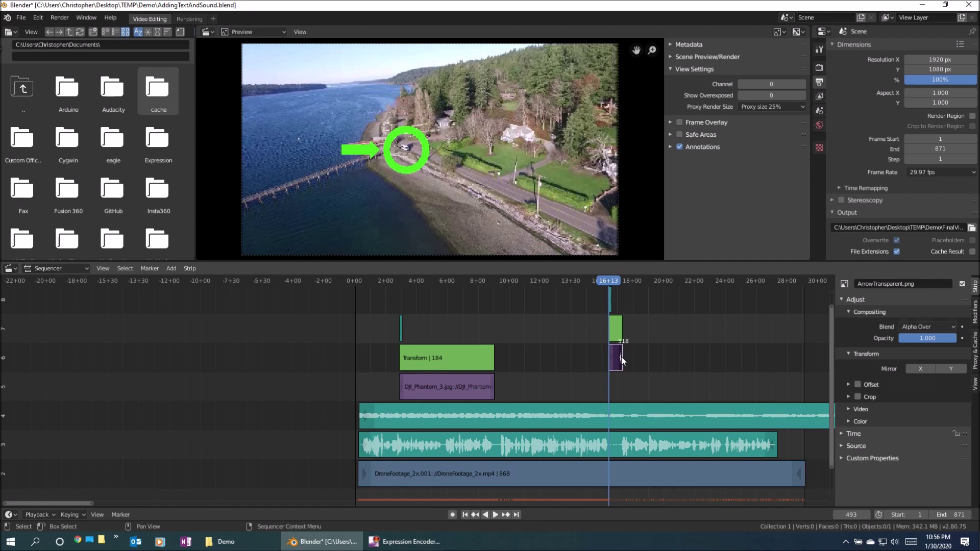
pyautogui.moveTo(621, 357); pyautogui.dragTo(659, 360)
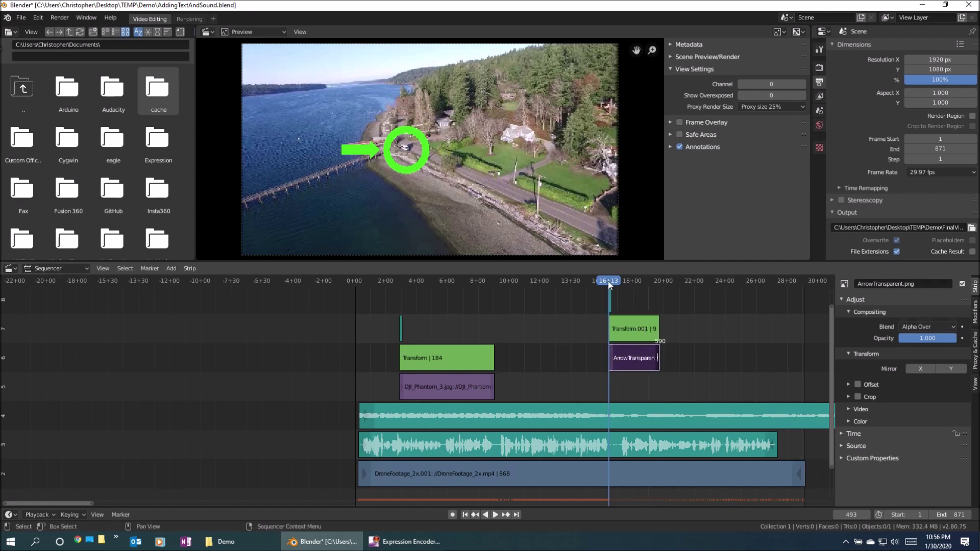
pyautogui.moveTo(608, 281); pyautogui.dragTo(586, 282)
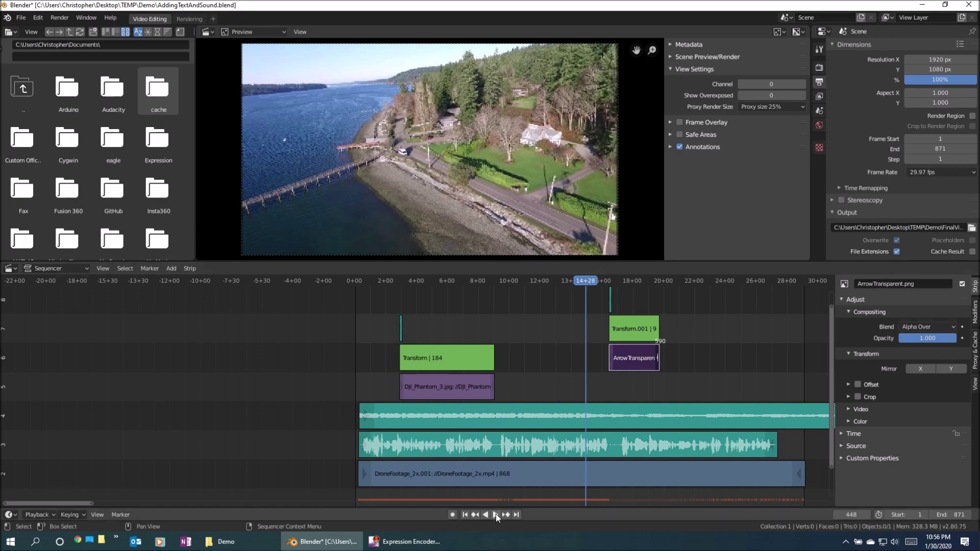
pyautogui.click(495, 514)
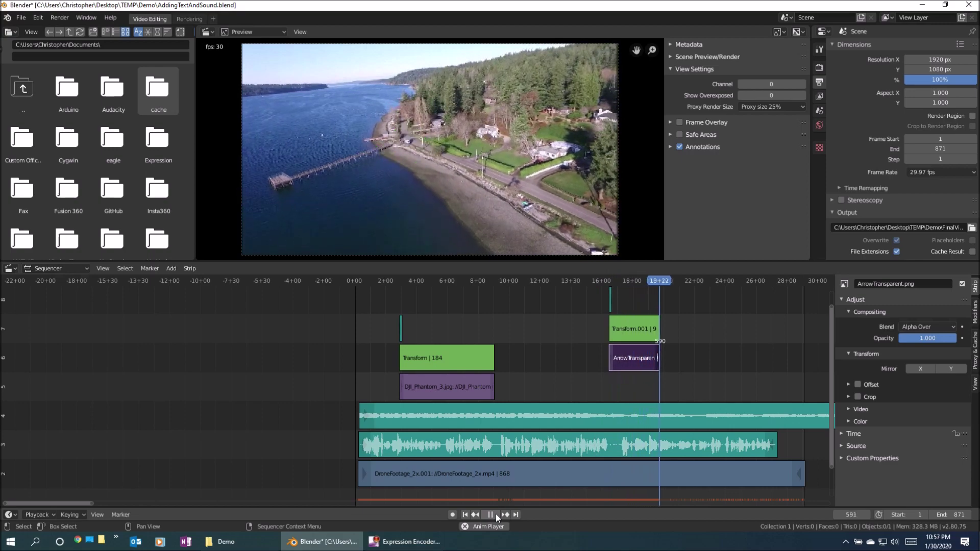
pyautogui.click(493, 513)
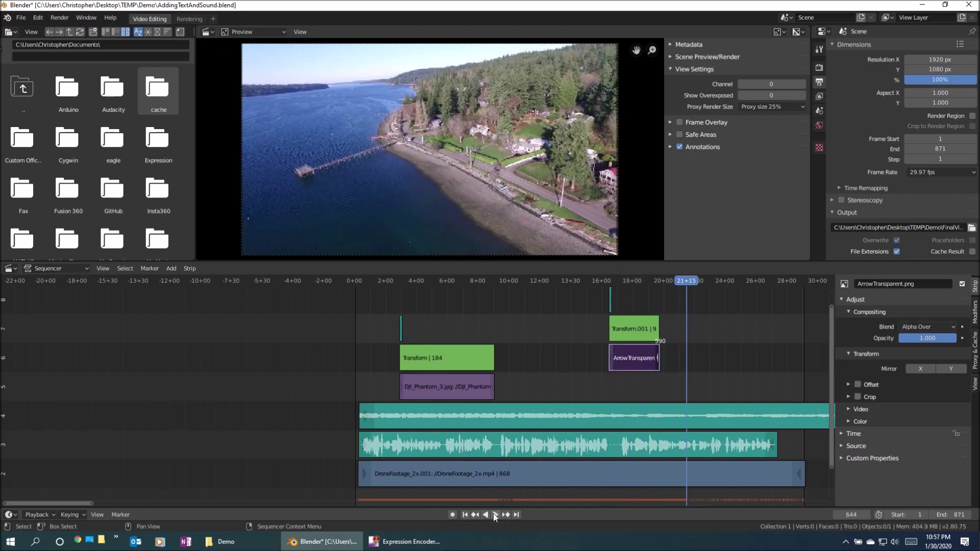
pyautogui.click(689, 281)
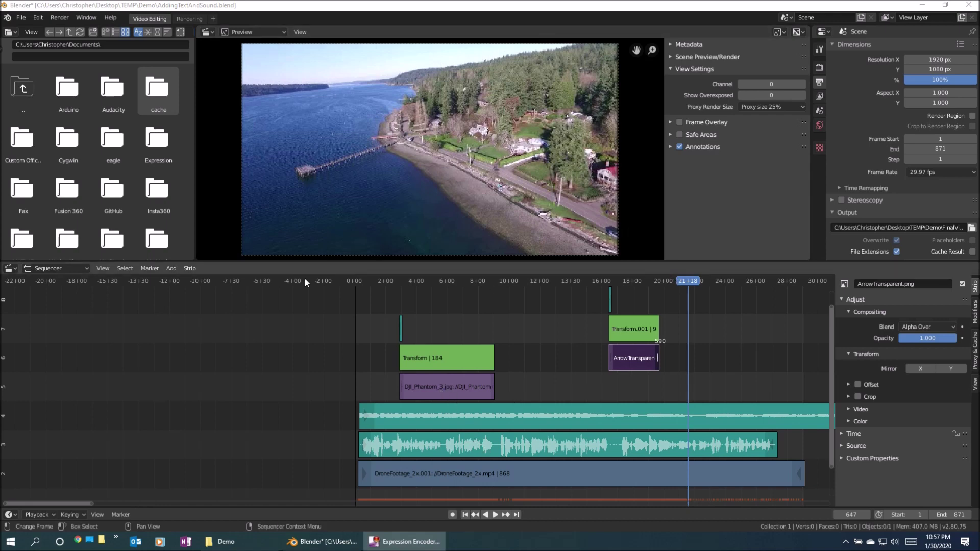
# Step: Add a text strip at frame 647 and enter 'Hello world!' as its text
pyautogui.click(176, 269)
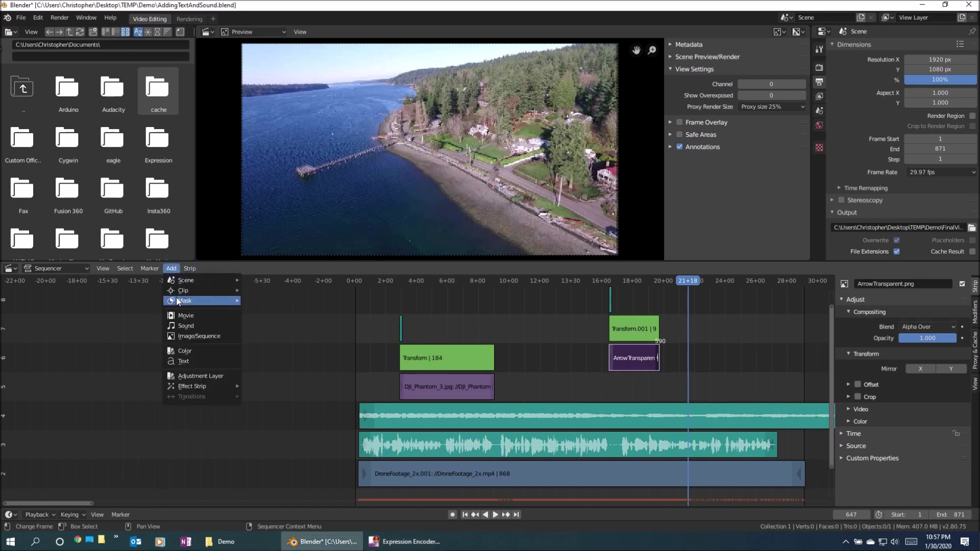
pyautogui.click(194, 362)
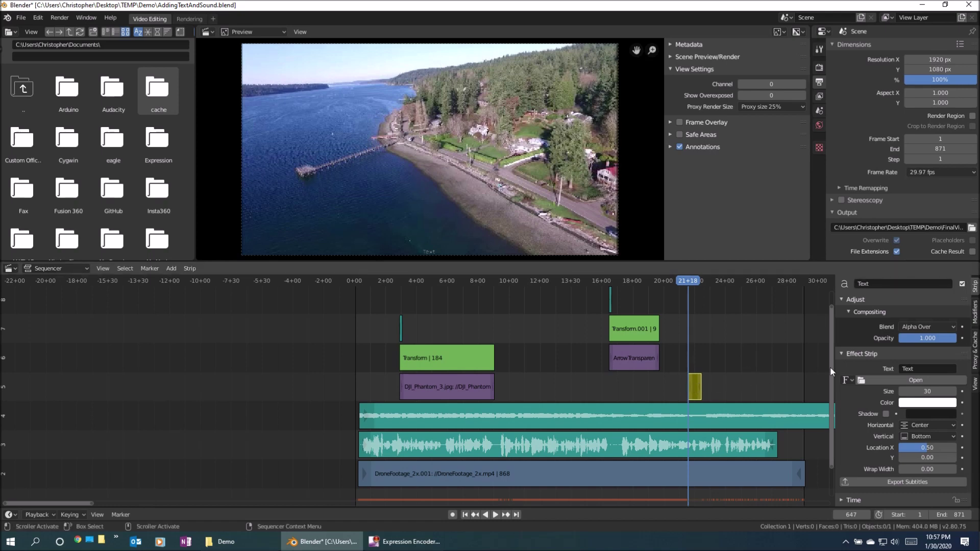
pyautogui.click(918, 368)
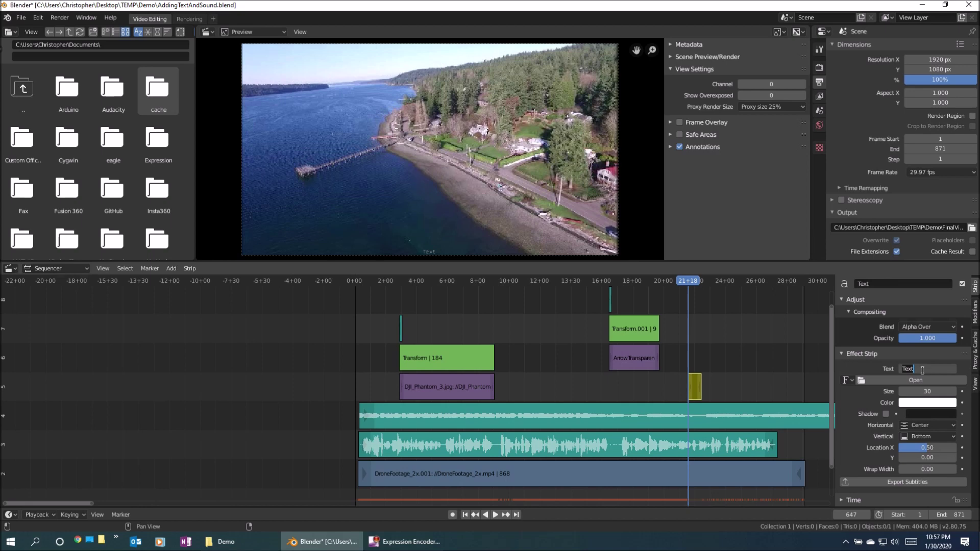
pyautogui.write('Hello world!')
# Step: Confirm the 'Hello world!' wording and make the text size 156 and red
pyautogui.press('Return')
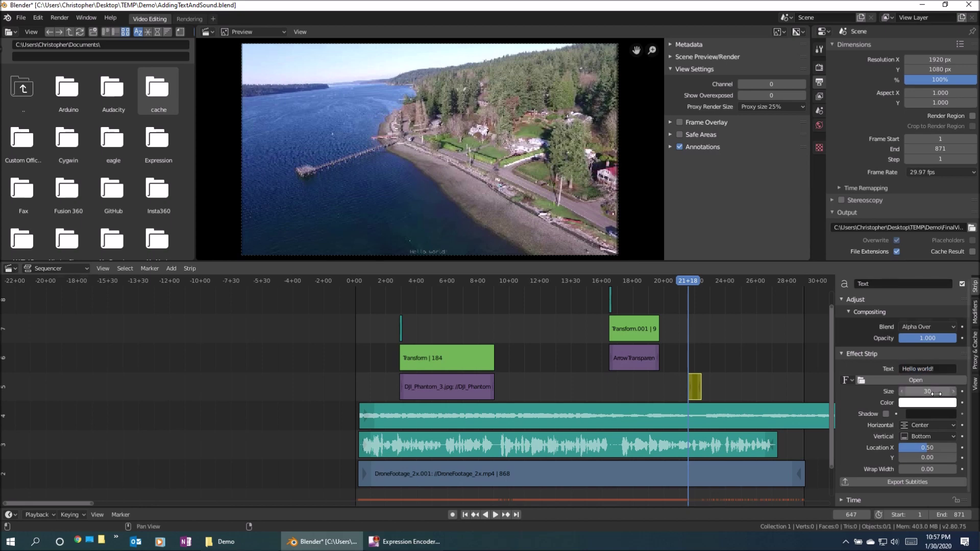
pyautogui.moveTo(926, 391); pyautogui.dragTo(975, 391)
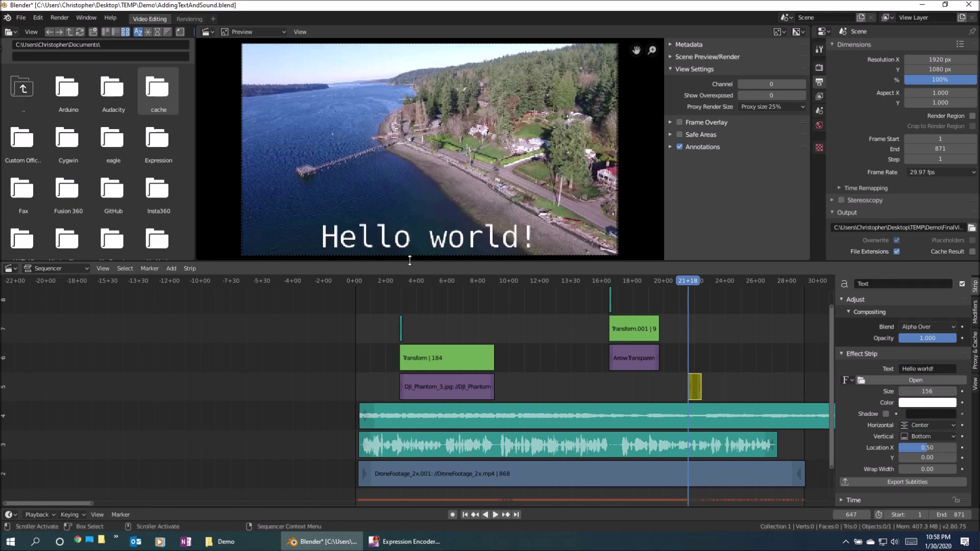
pyautogui.click(918, 403)
pyautogui.moveTo(902, 295)
pyautogui.mouseDown()
pyautogui.moveTo(919, 312)
pyautogui.moveTo(878, 309)
pyautogui.moveTo(898, 325)
pyautogui.mouseUp()
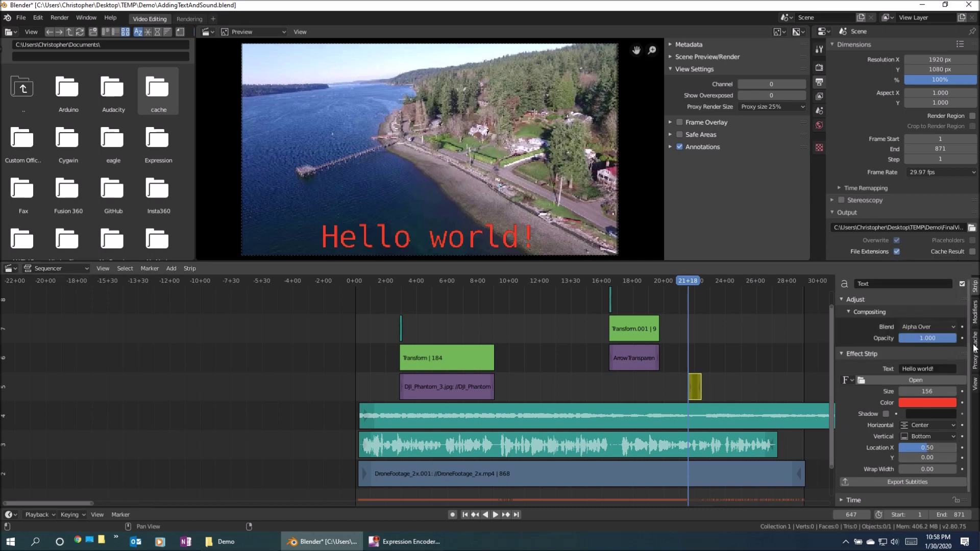
# Step: Move the text to X 0.32, Y 0.76 and extend its strip to frame 792
pyautogui.moveTo(966, 423); pyautogui.dragTo(966, 437)
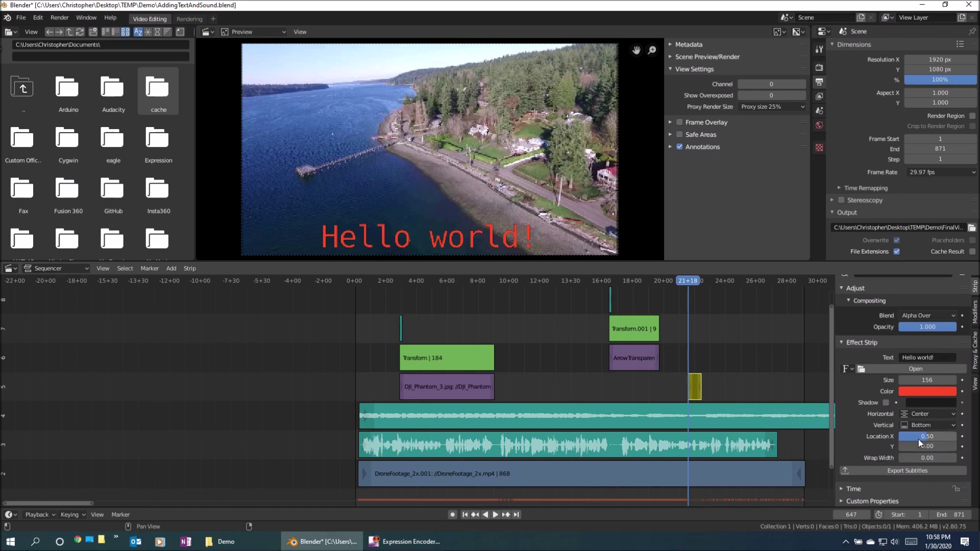
pyautogui.moveTo(926, 437)
pyautogui.mouseDown()
pyautogui.moveTo(890, 437)
pyautogui.moveTo(975, 446)
pyautogui.moveTo(920, 454)
pyautogui.mouseUp()
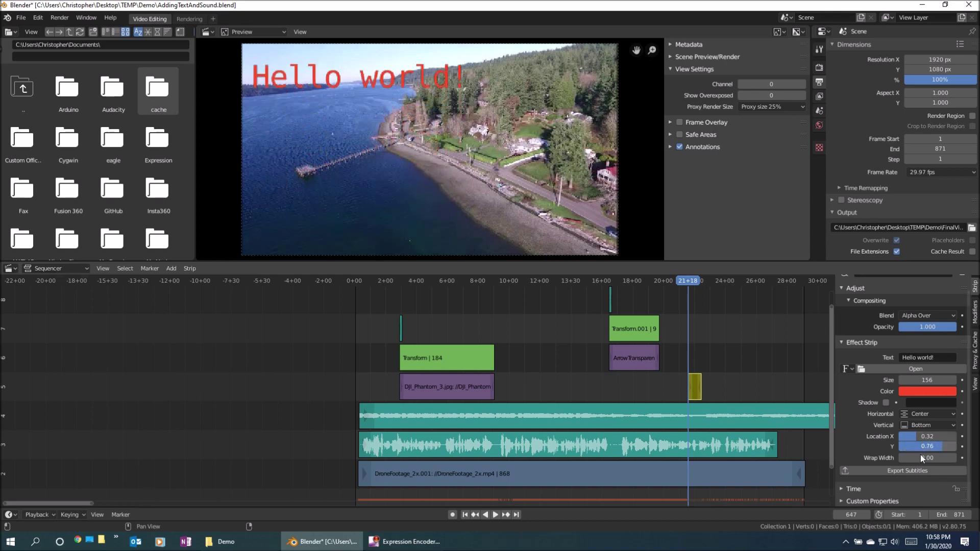
pyautogui.click(700, 392)
pyautogui.moveTo(699, 392); pyautogui.dragTo(762, 388)
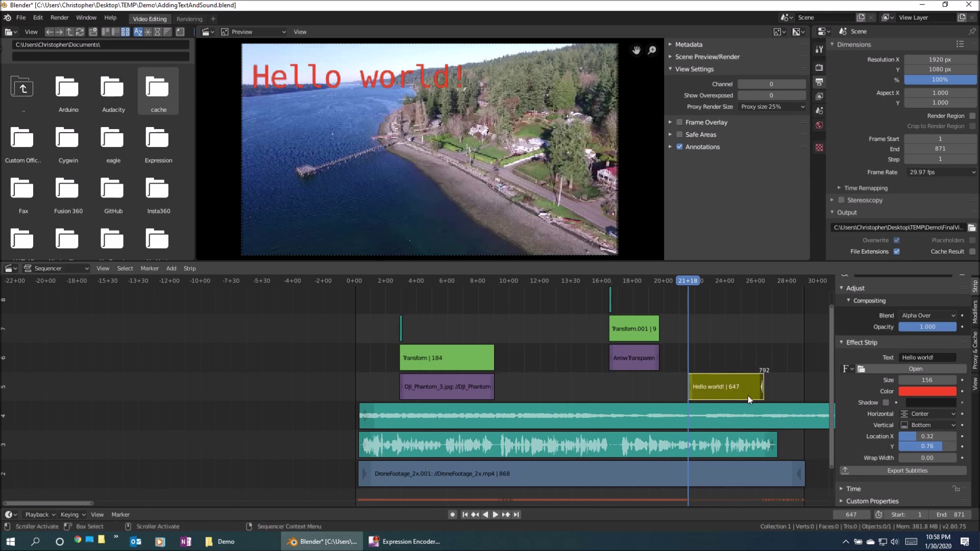
# Step: Add a PopAppear.wav sound strip at frame 647 and set its volume to 10
pyautogui.click(171, 269)
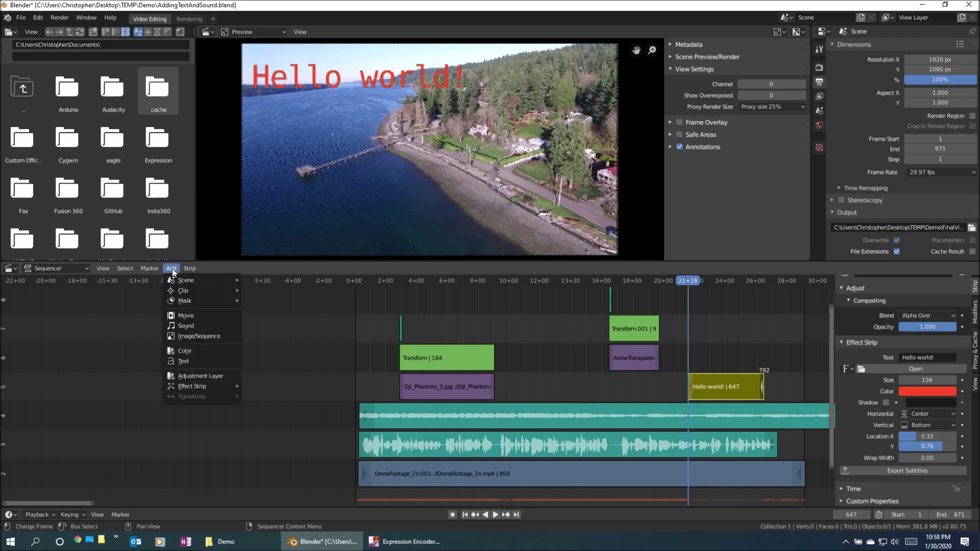
pyautogui.click(191, 324)
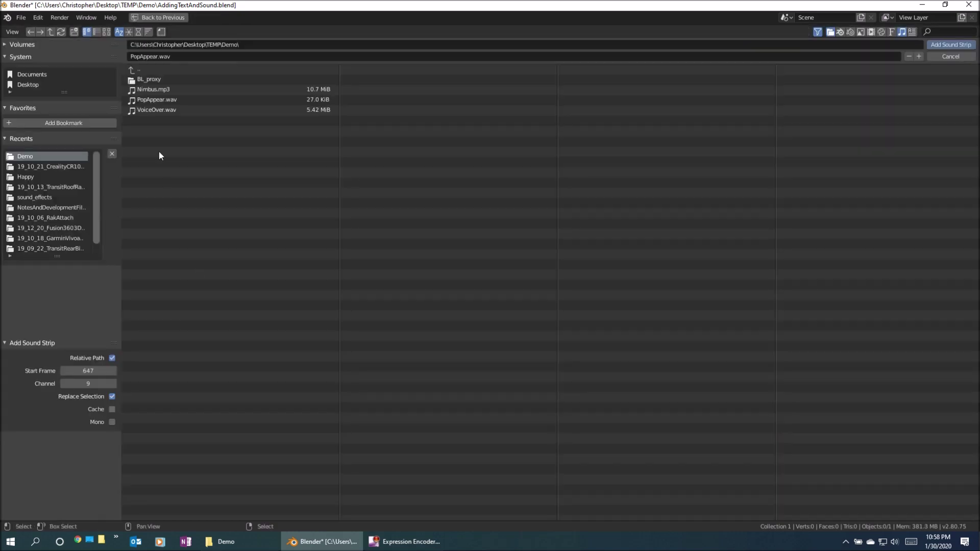
pyautogui.doubleClick(156, 99)
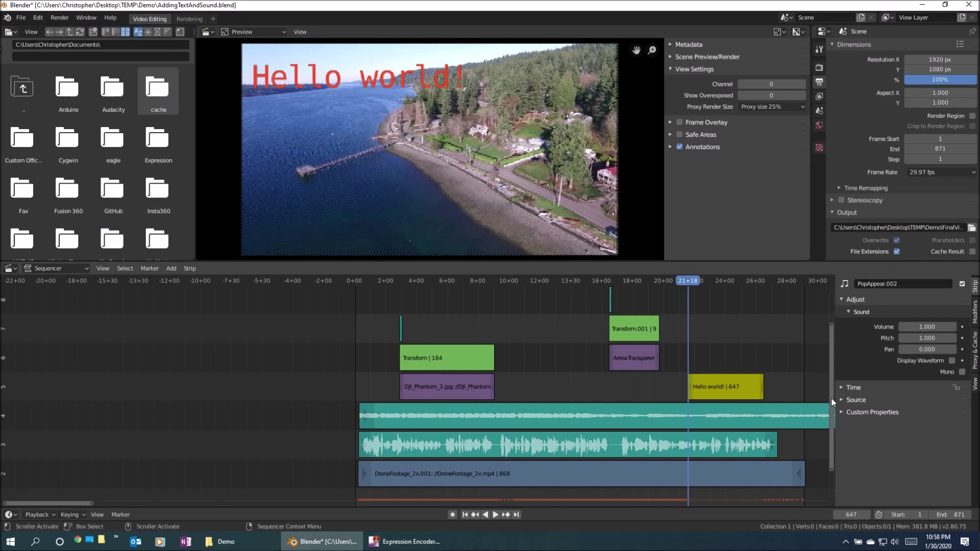
pyautogui.moveTo(831, 397); pyautogui.dragTo(811, 374)
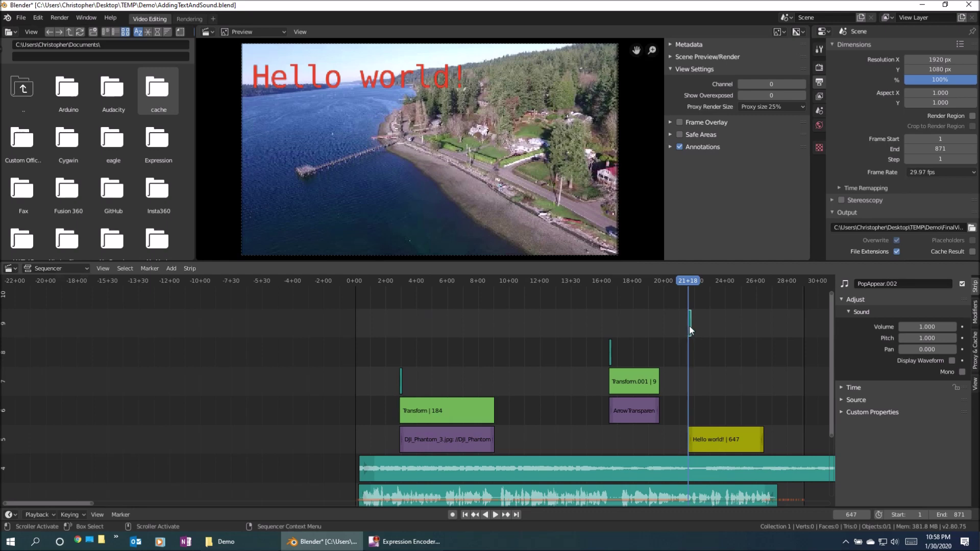
pyautogui.scroll(2, 691, 321)
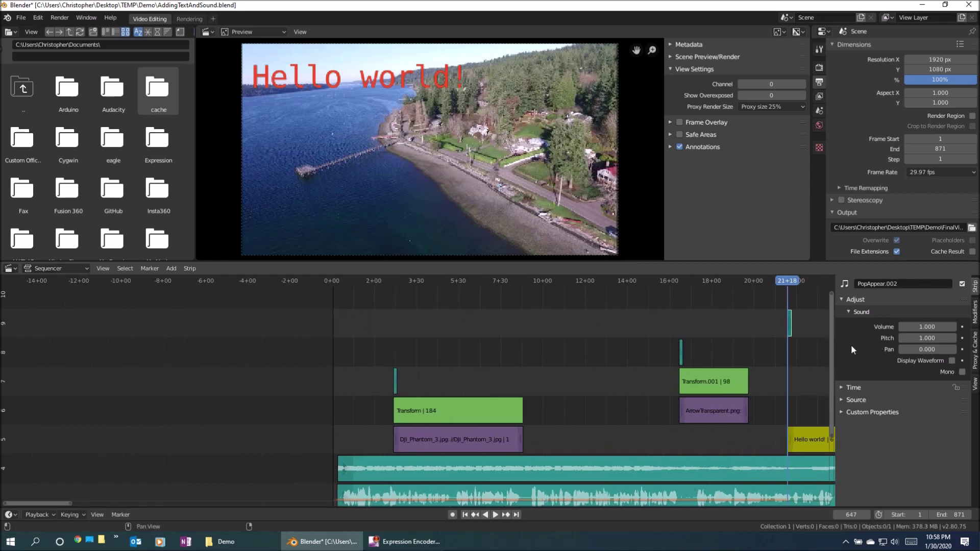
pyautogui.doubleClick(927, 327)
pyautogui.write('1.0')
pyautogui.press('Return')
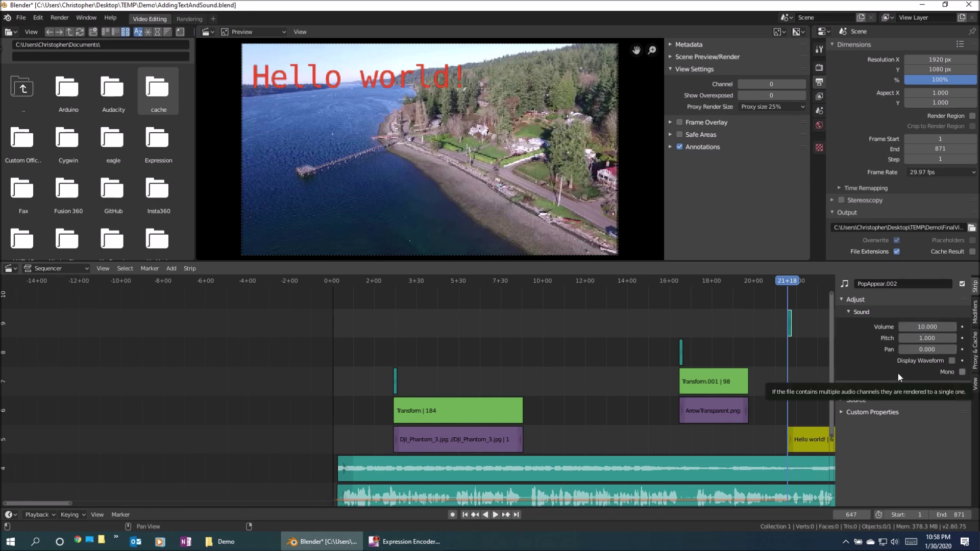
# Step: Preview the text appearance together with the new pop sound
pyautogui.moveTo(785, 283); pyautogui.dragTo(778, 285)
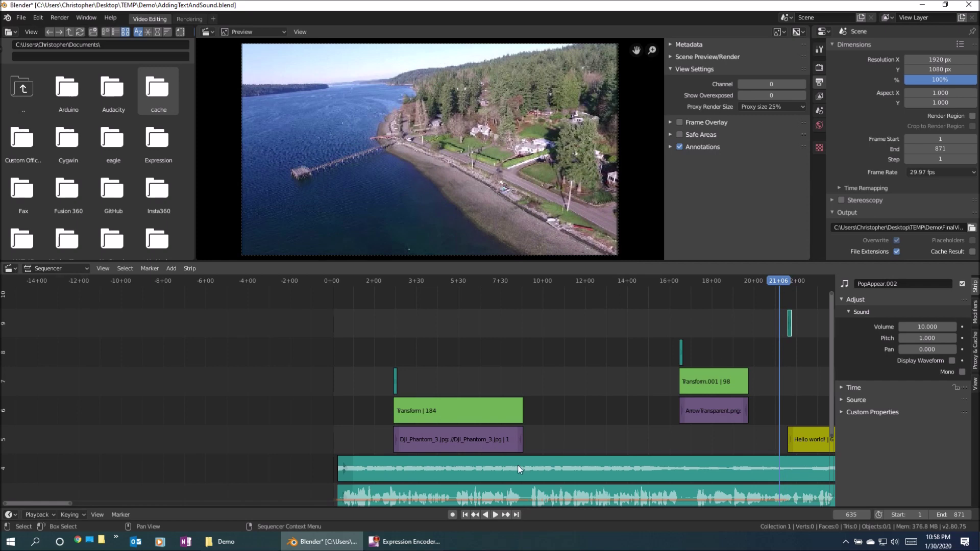
pyautogui.click(496, 513)
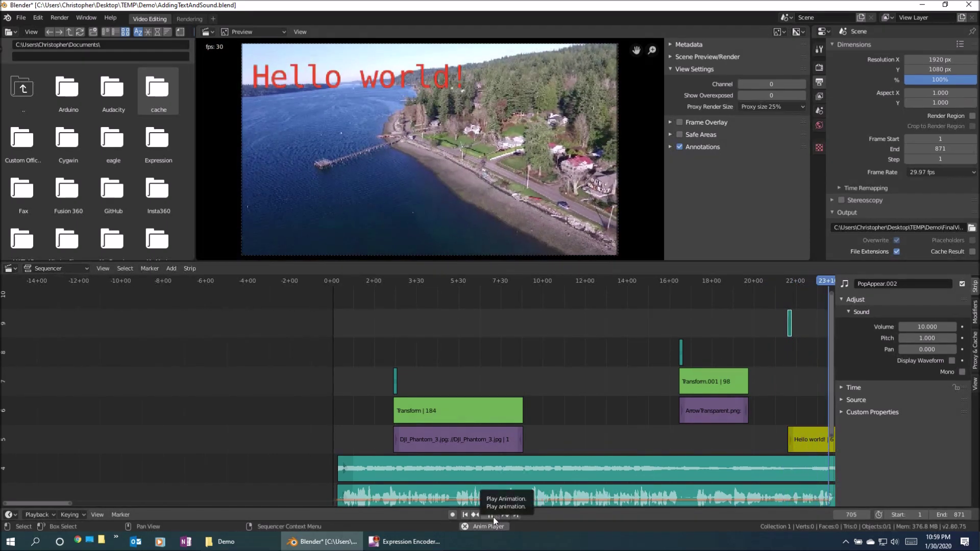
pyautogui.click(493, 516)
pyautogui.scroll(-1, 777, 430)
pyautogui.scroll(-3, 777, 430)
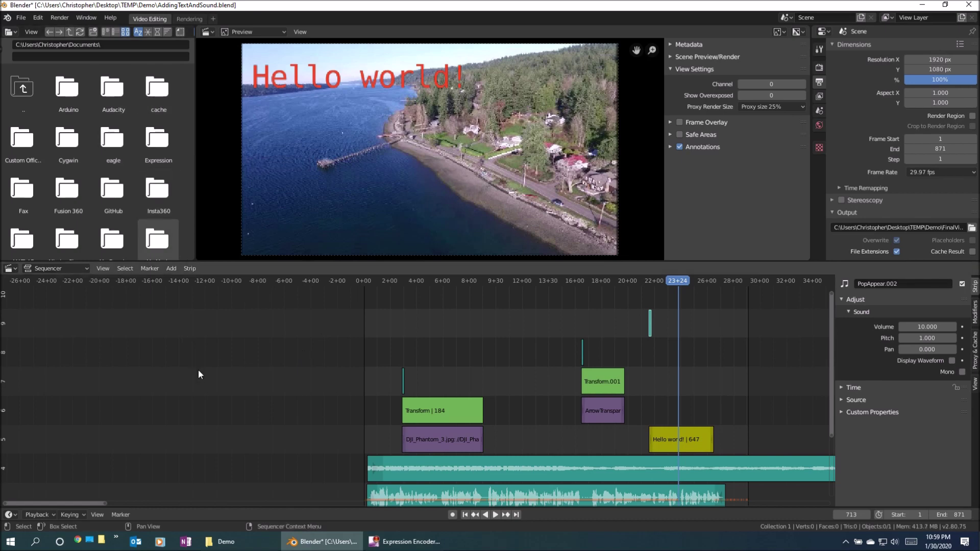
# Step: Save the project, render the animation, and locate FinalVideo0001-0871.mp4 in the Demo folder
pyautogui.click(24, 18)
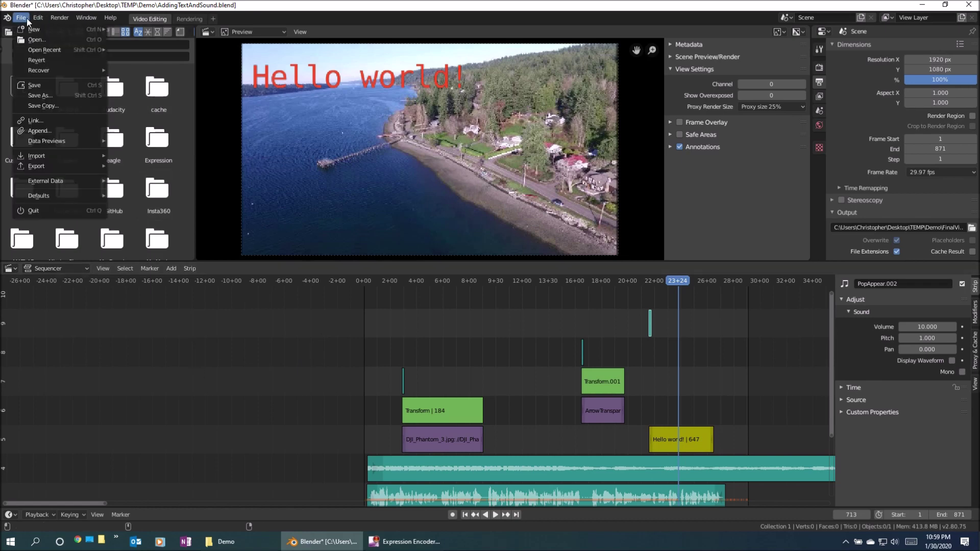
pyautogui.click(50, 84)
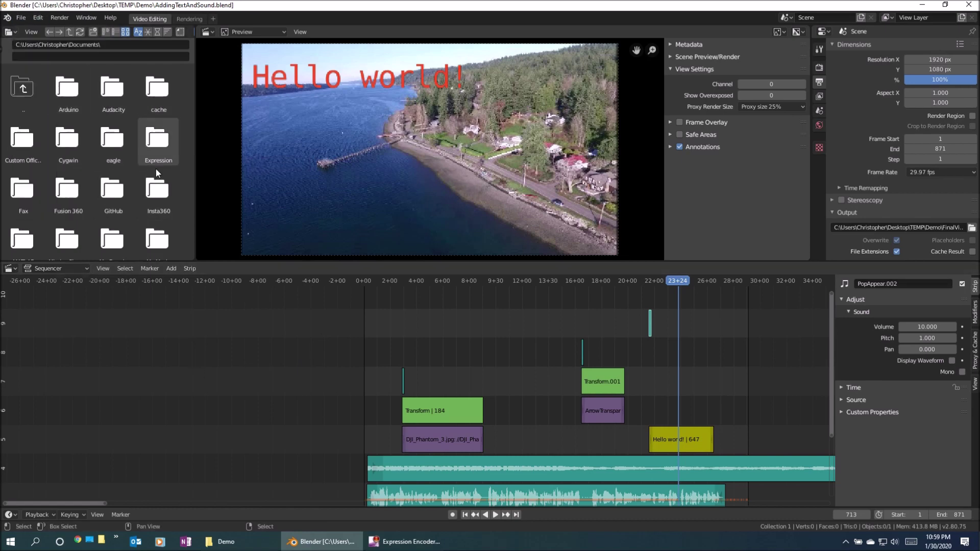
pyautogui.click(64, 19)
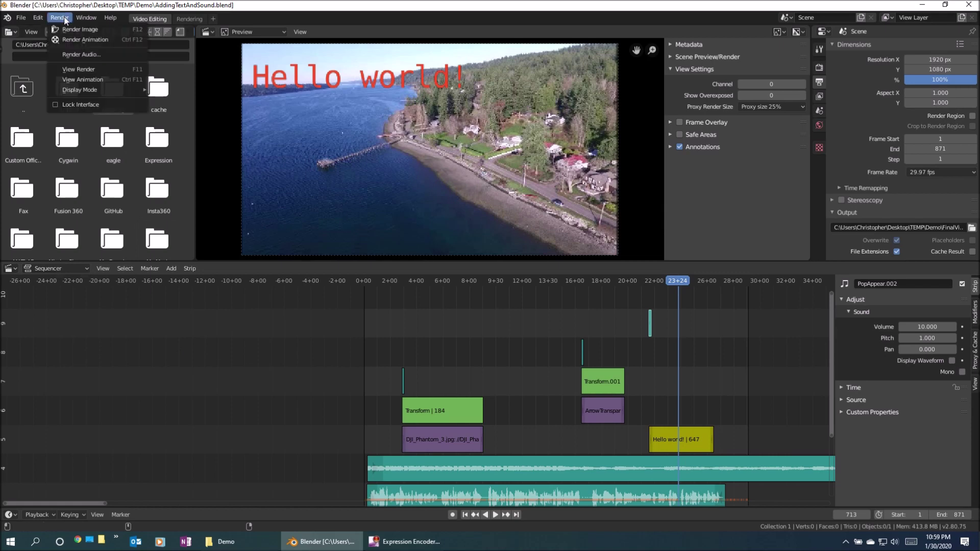
pyautogui.click(74, 41)
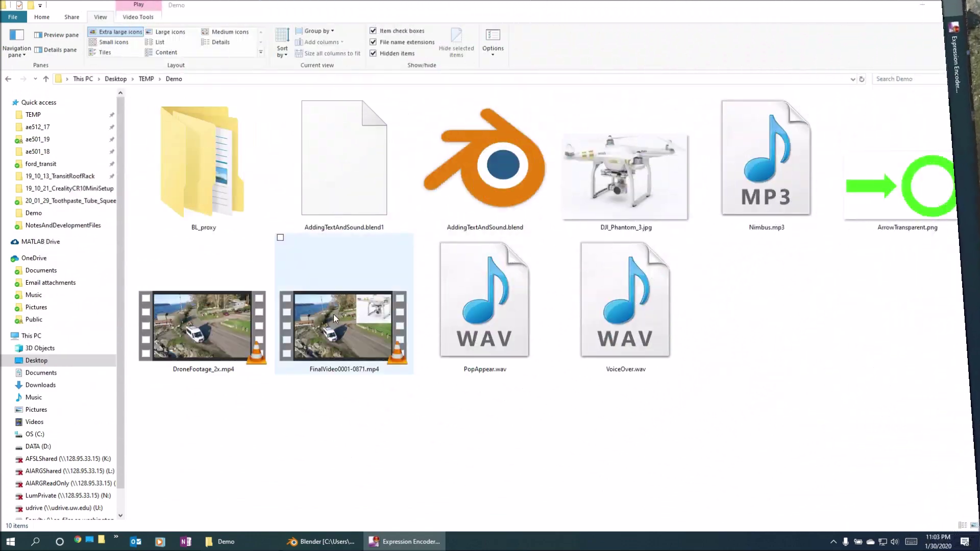
pyautogui.click(335, 319)
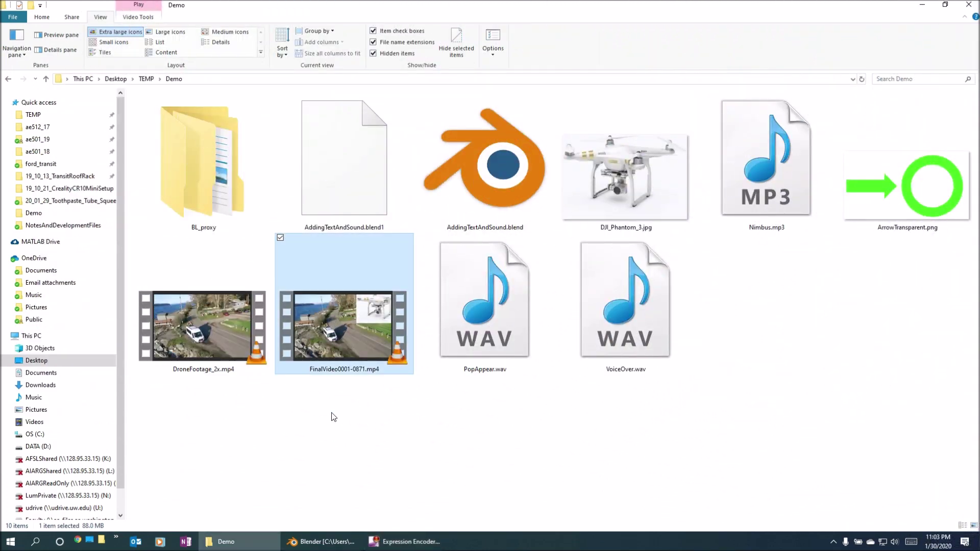
pyautogui.moveTo(351, 338)
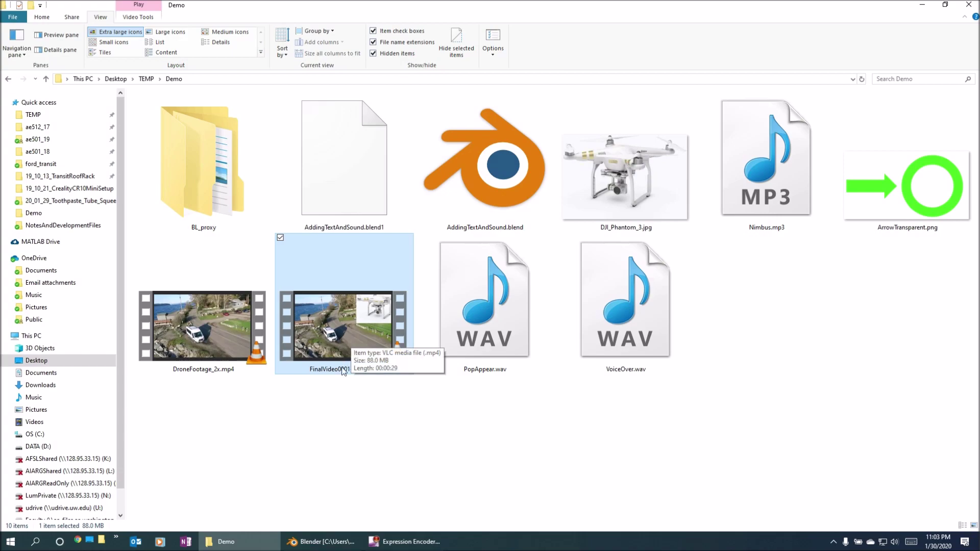